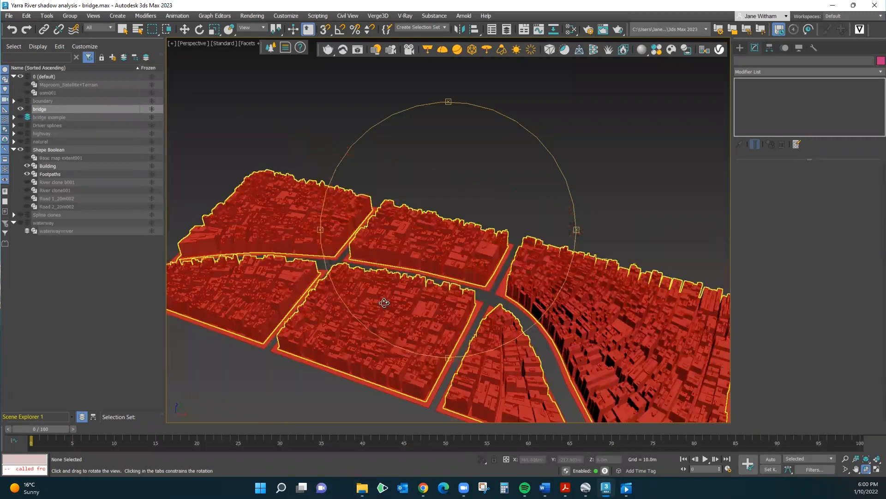
# Draw a straight vertical line about 111 m long across the river along the crossing's eastern edge in the Top view
pyautogui.scroll(3, 531, 345)
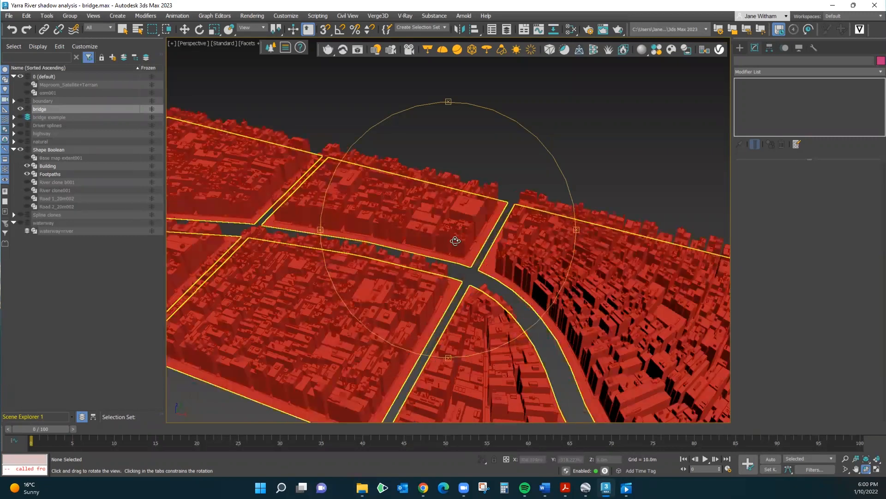
pyautogui.scroll(3, 455, 240)
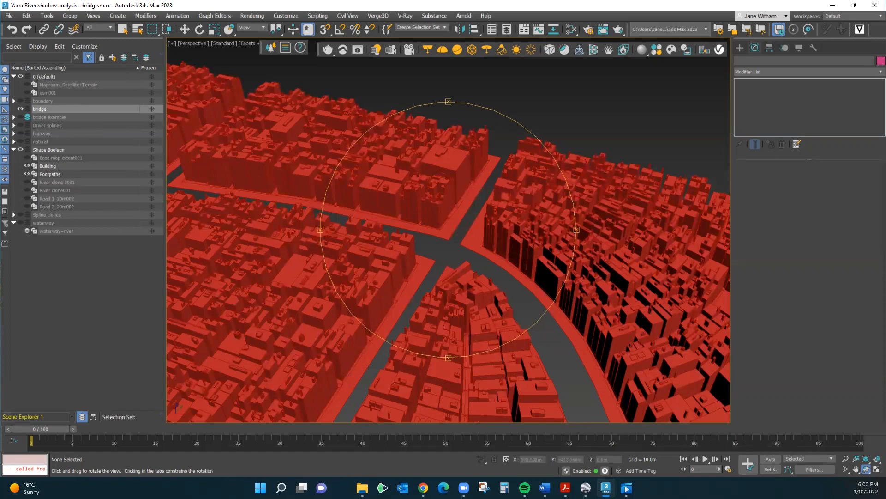
pyautogui.click(877, 468)
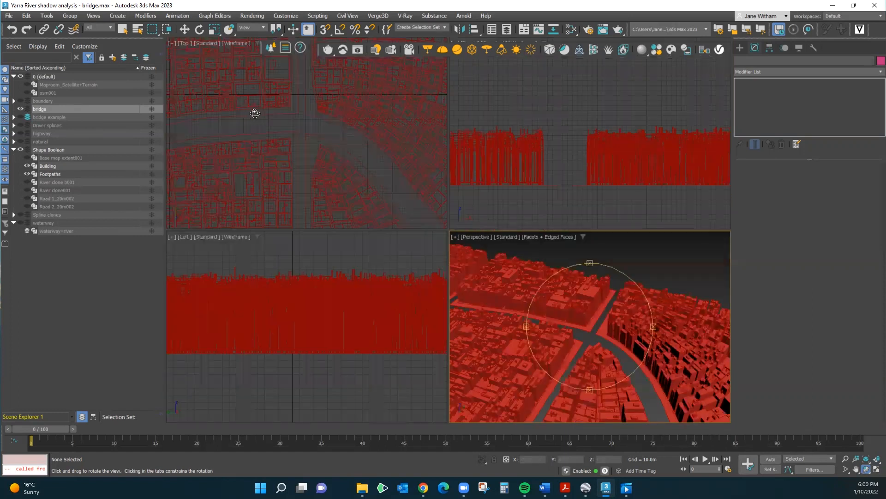
pyautogui.click(312, 128)
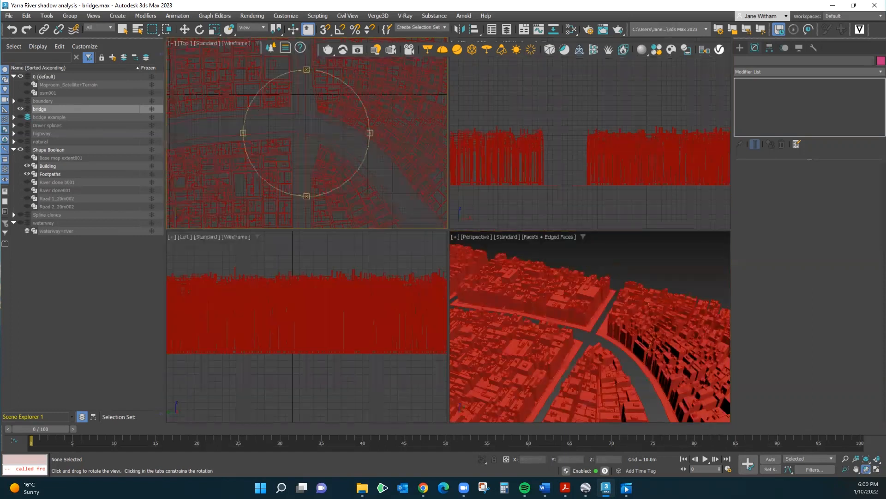
pyautogui.click(876, 468)
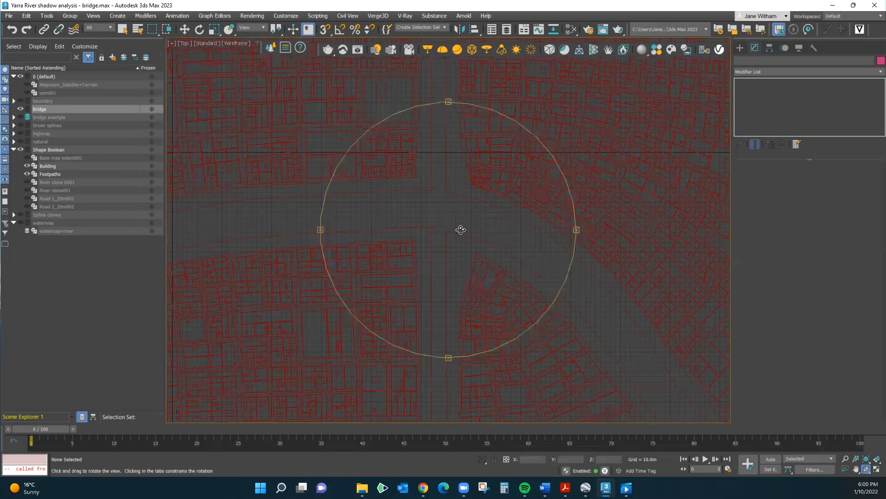
pyautogui.scroll(3, 466, 238)
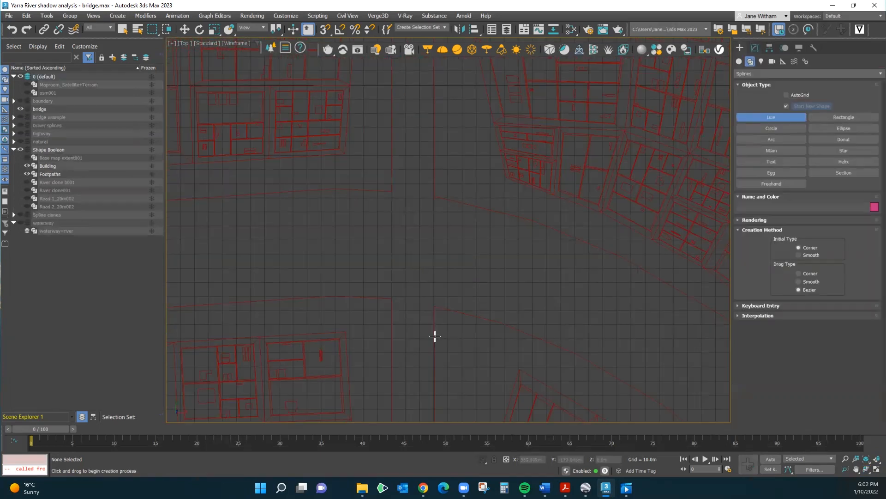
pyautogui.click(771, 118)
pyautogui.click(773, 118)
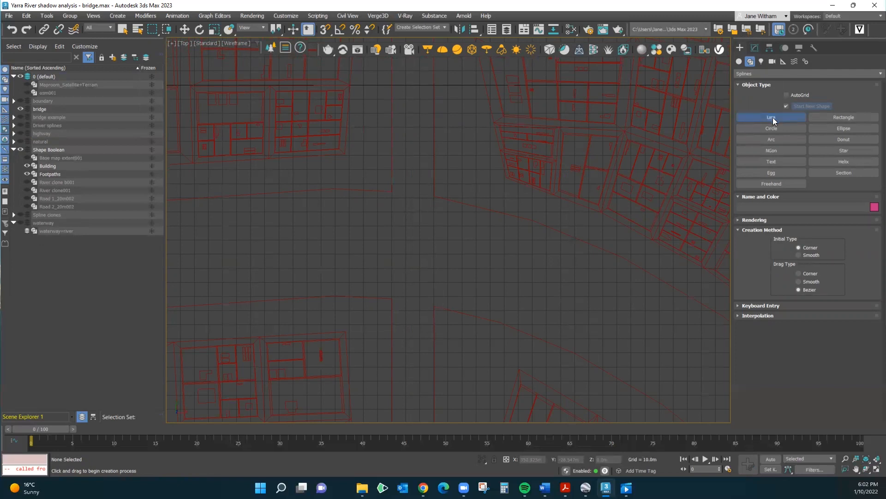
pyautogui.click(434, 168)
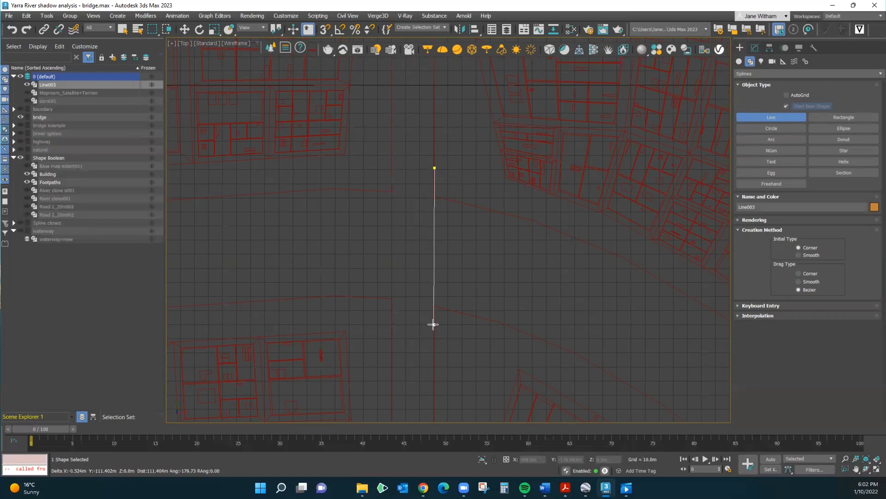
pyautogui.click(433, 324)
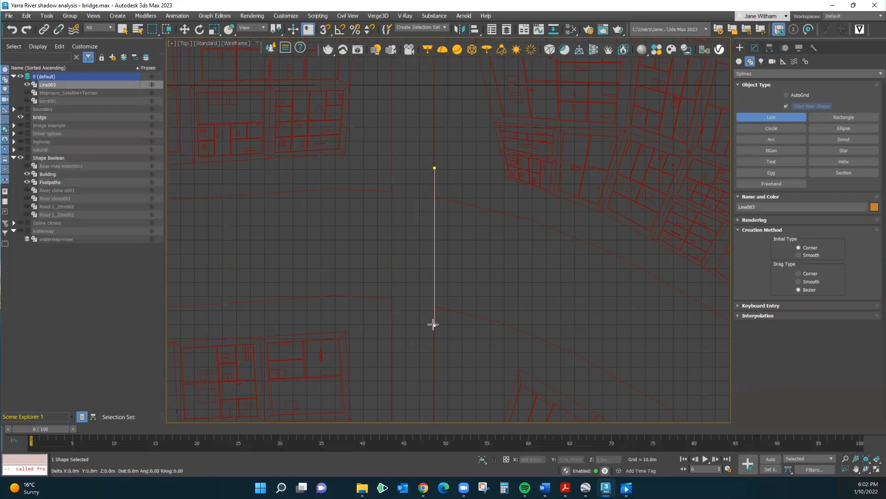
pyautogui.rightClick(430, 330)
# Move the new line into the bridge layer
pyautogui.doubleClick(43, 85)
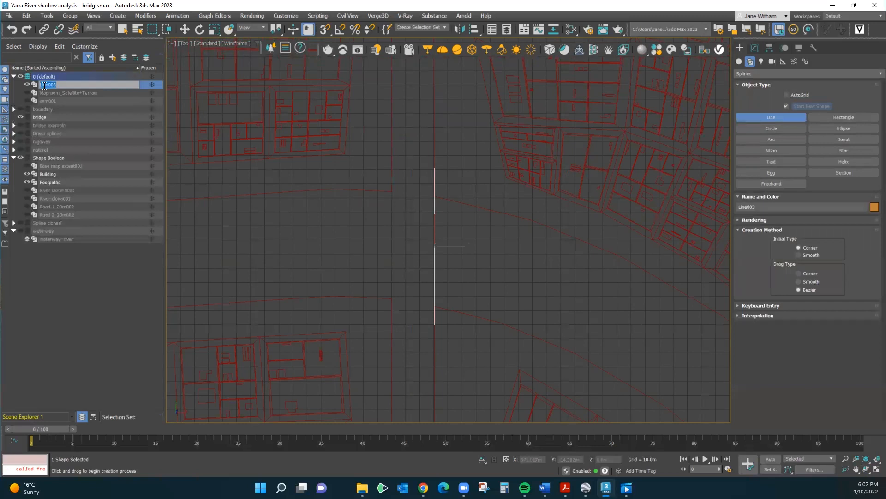
pyautogui.click(44, 84)
pyautogui.moveTo(44, 84); pyautogui.dragTo(37, 119)
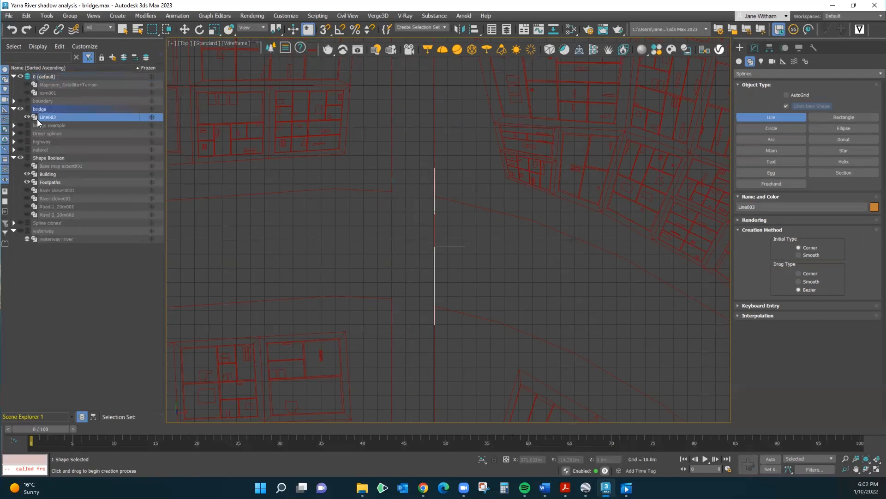
pyautogui.doubleClick(44, 116)
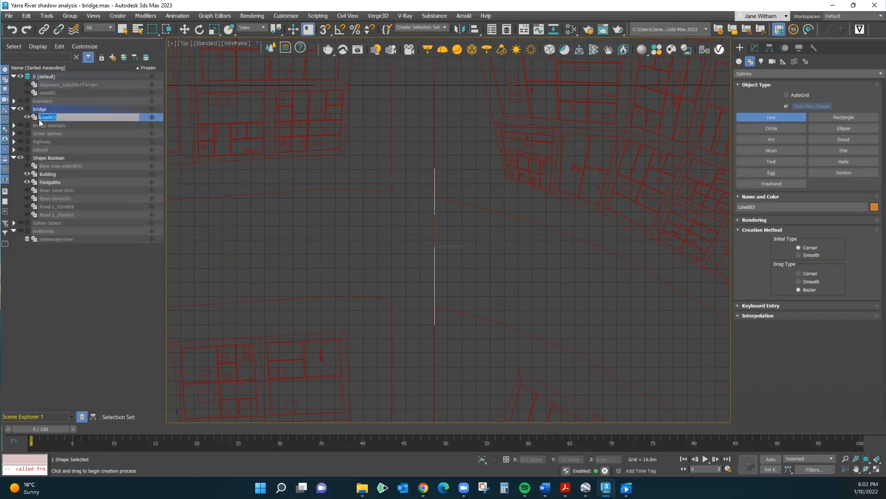
pyautogui.click(27, 116)
pyautogui.rightClick(96, 118)
pyautogui.click(58, 263)
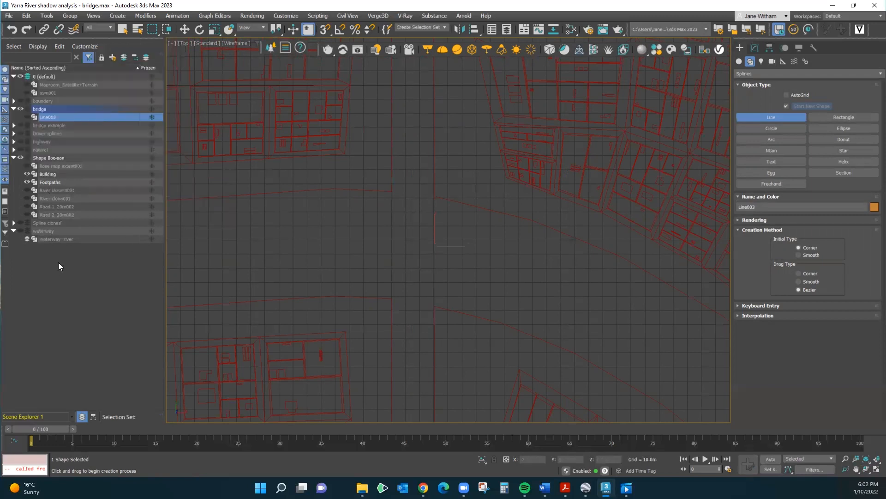
pyautogui.rightClick(42, 118)
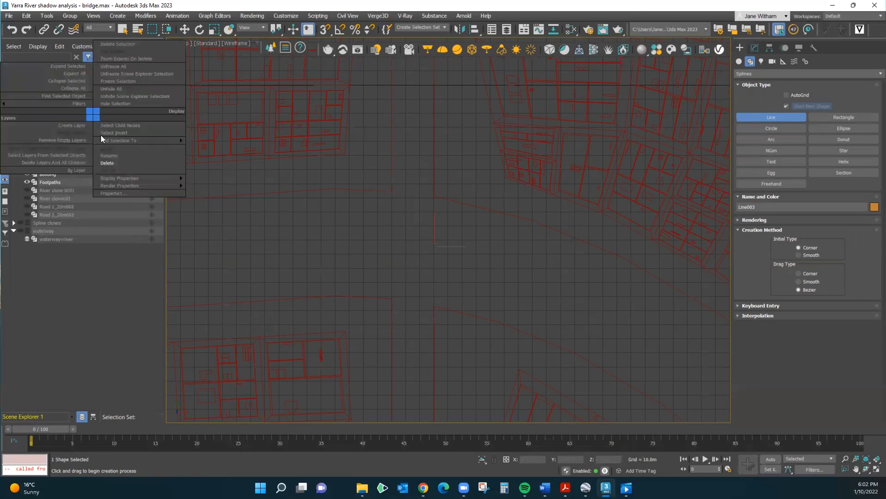
pyautogui.click(109, 148)
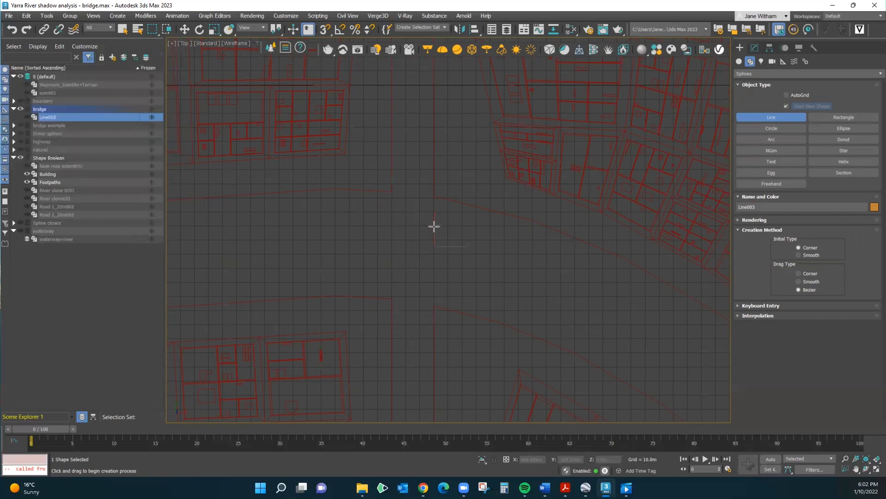
# Clone the line as a reference and move the copy about 31 m west to the crossing's other edge
pyautogui.rightClick(435, 278)
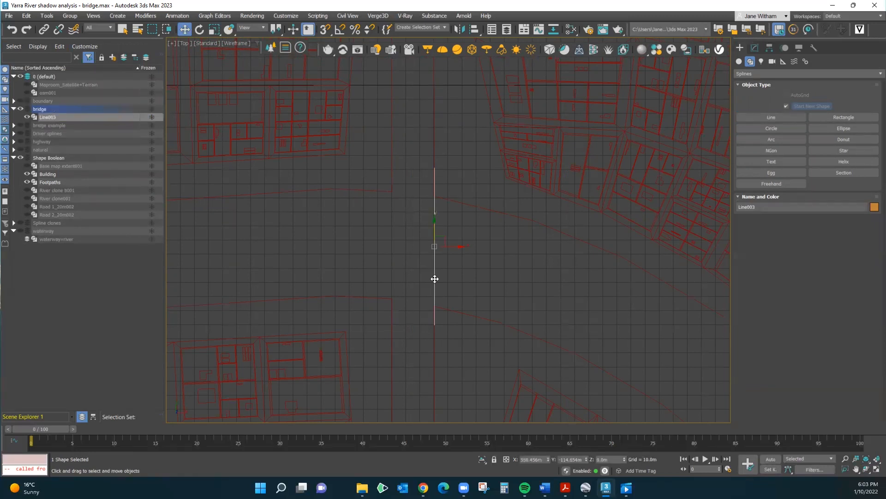
pyautogui.rightClick(46, 117)
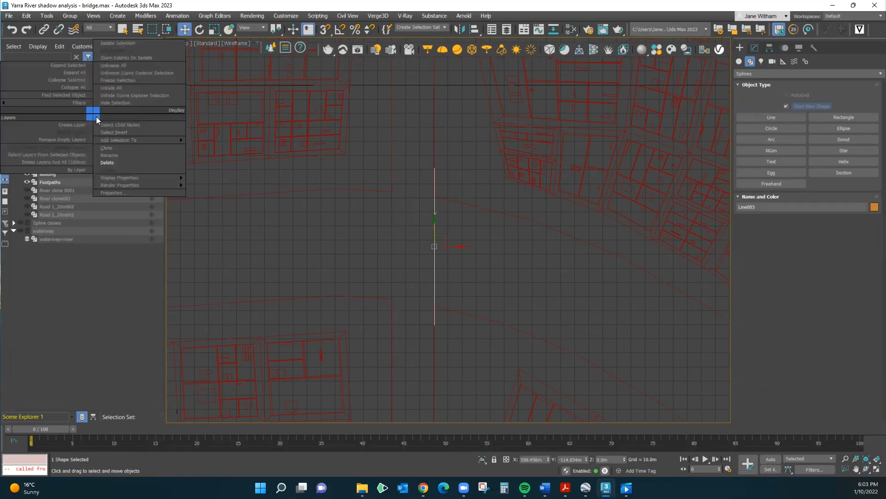
pyautogui.click(115, 149)
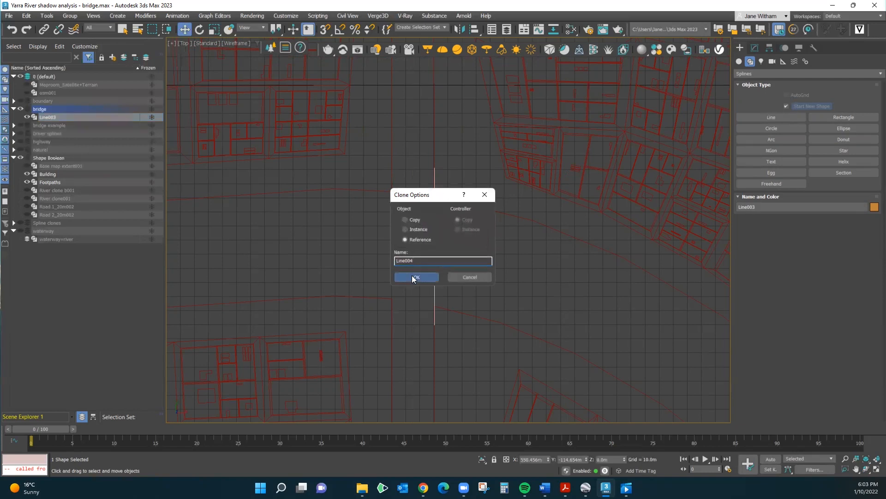
pyautogui.click(412, 275)
pyautogui.click(458, 248)
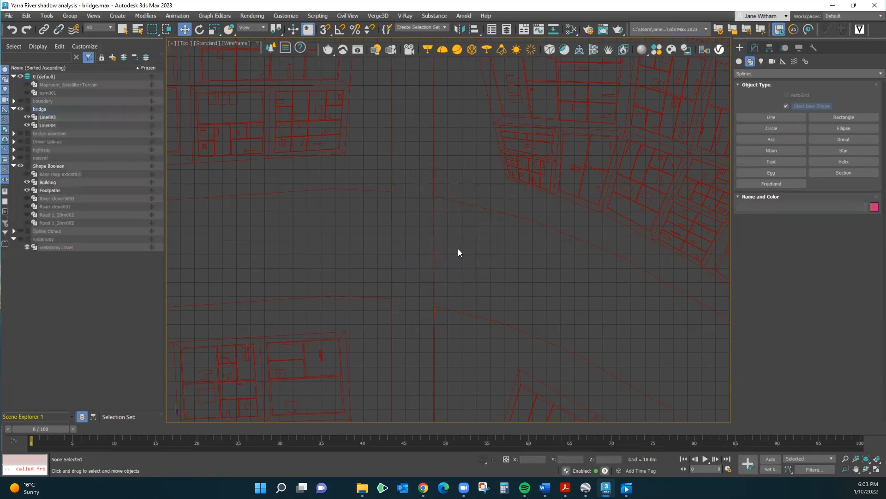
pyautogui.click(434, 247)
pyautogui.moveTo(459, 248); pyautogui.dragTo(419, 241)
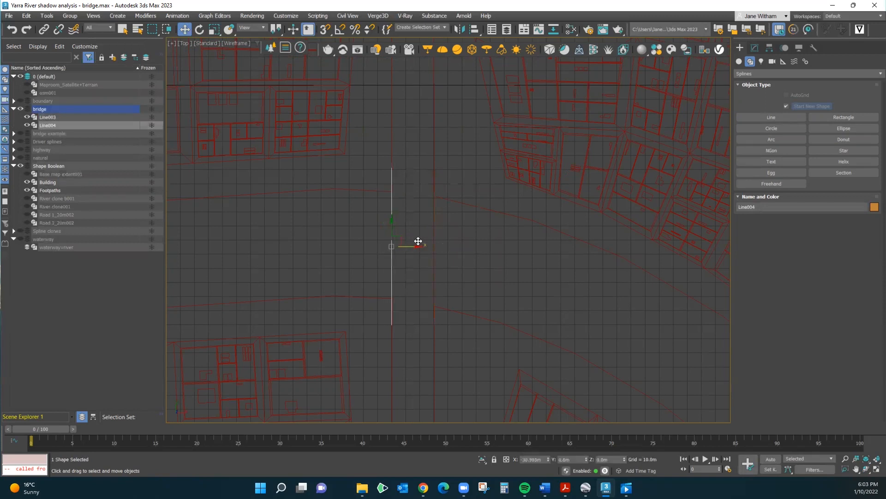
pyautogui.click(419, 231)
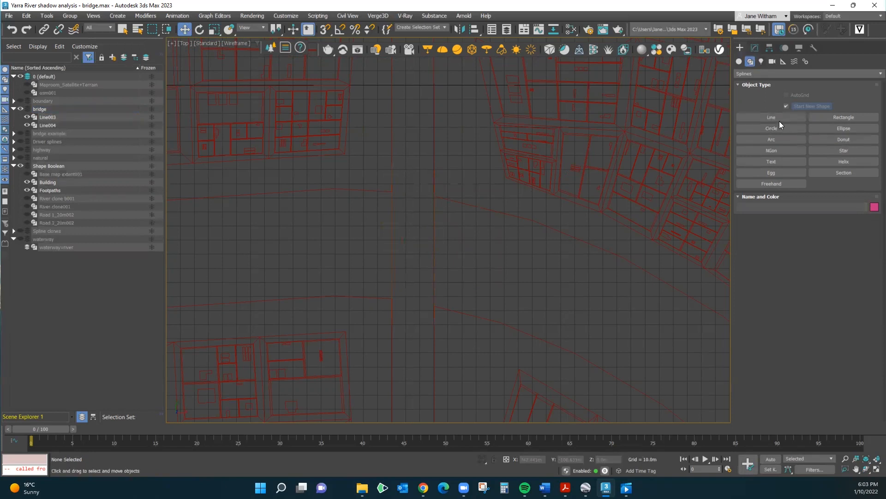
# Create a box between the two lines spanning the river, about 82 m long, 30 m wide and 116 m deep downward
pyautogui.click(740, 63)
pyautogui.click(775, 107)
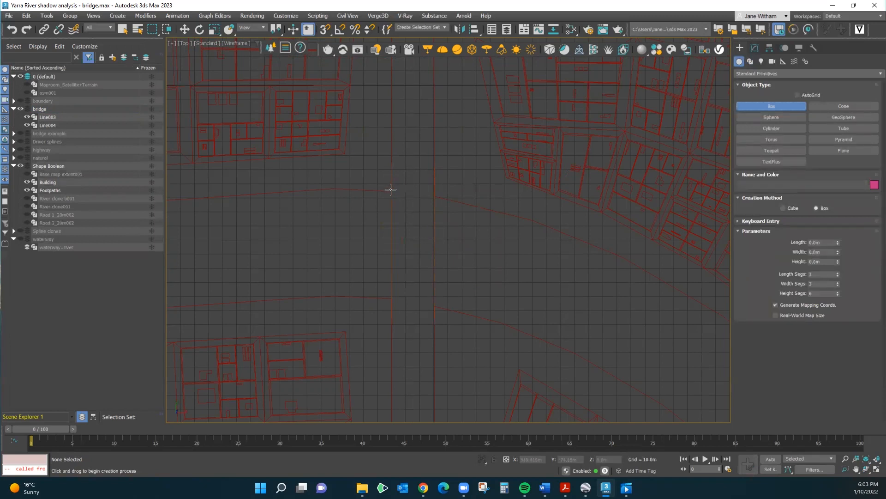
pyautogui.moveTo(391, 189); pyautogui.dragTo(434, 306)
pyautogui.hotkey('alt', 'w')
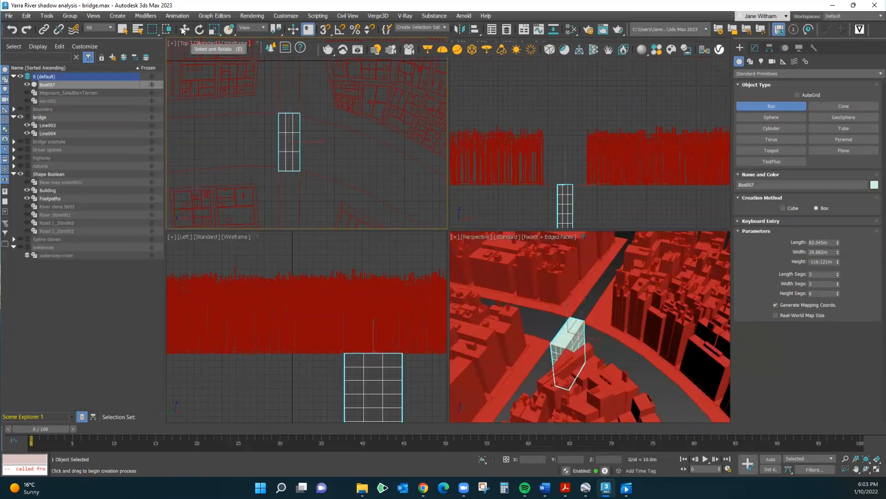
# Set the box's height to 131.216 m upward and lower it to about 43 m below ground level
pyautogui.press('w')
pyautogui.click(564, 349)
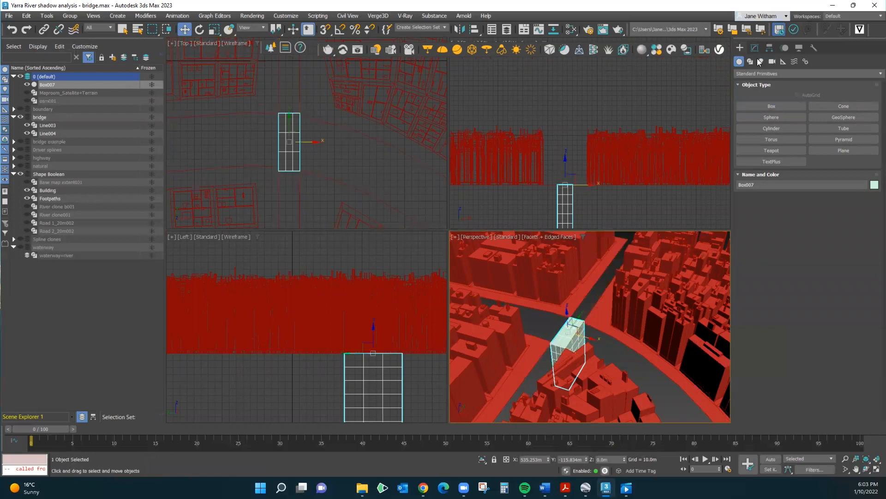
pyautogui.click(754, 49)
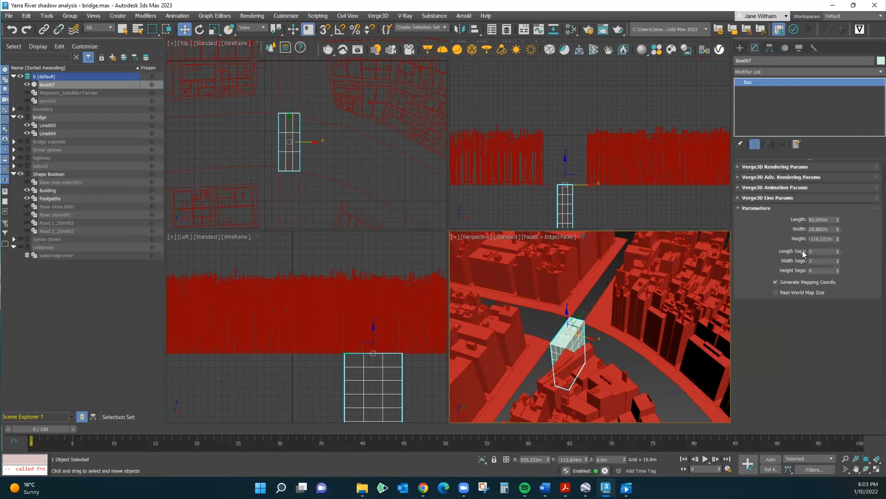
pyautogui.moveTo(838, 238); pyautogui.dragTo(859, 161)
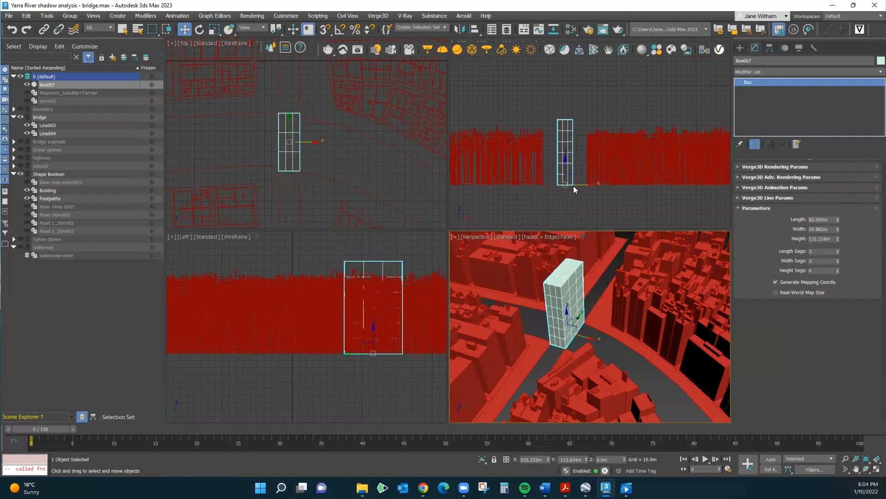
pyautogui.moveTo(566, 160); pyautogui.dragTo(567, 180)
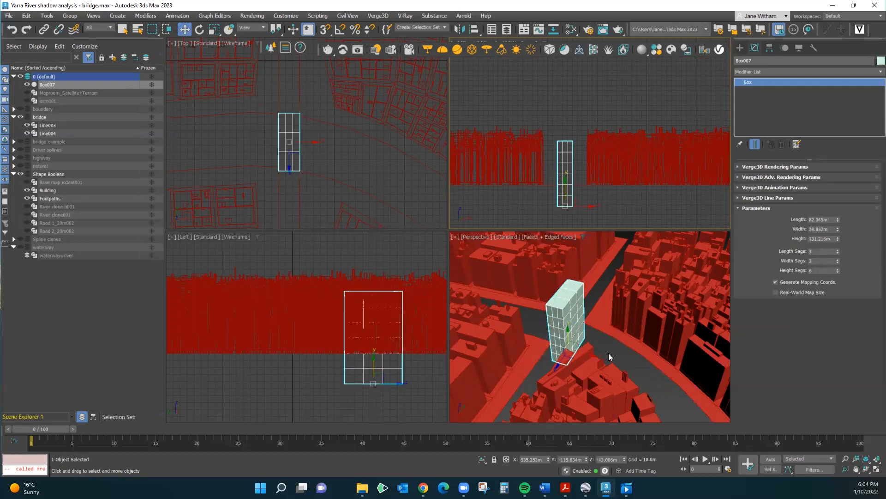
# Set the box to 4 length segments and 3 width segments
pyautogui.scroll(3, 592, 338)
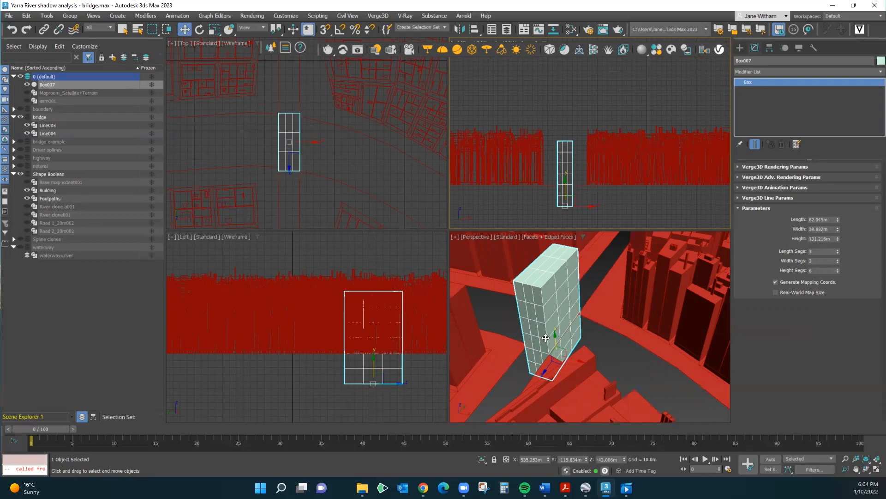
pyautogui.click(838, 260)
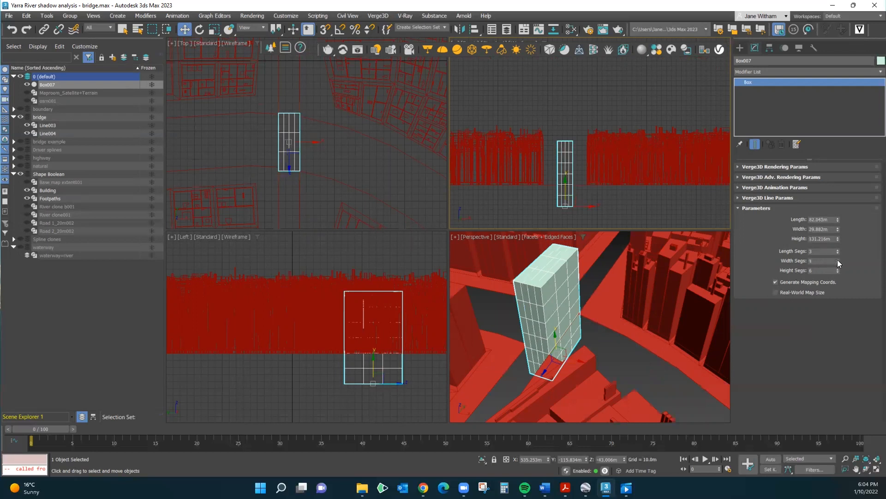
pyautogui.click(837, 261)
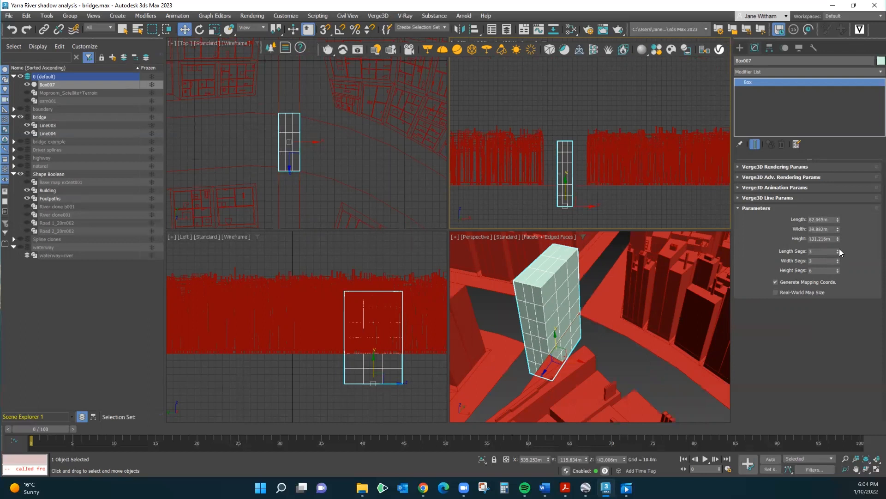
pyautogui.click(837, 249)
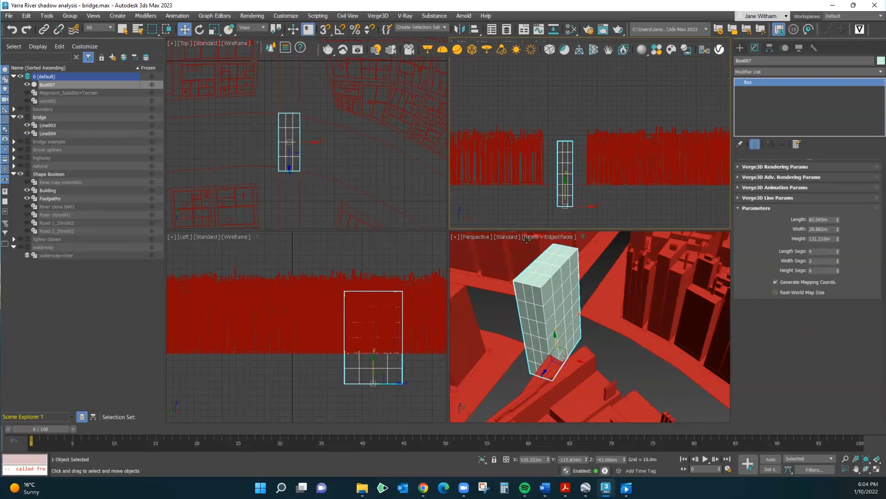
# Add an Edit Poly modifier to the box
pyautogui.click(788, 114)
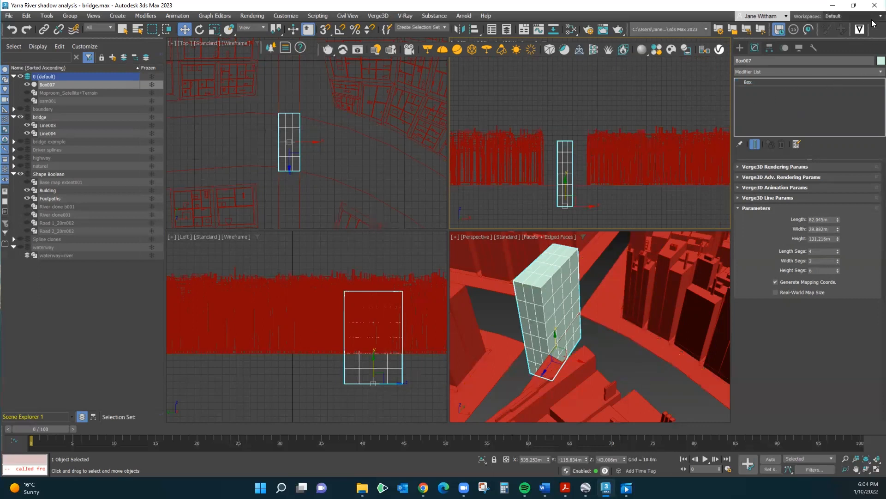
pyautogui.click(872, 72)
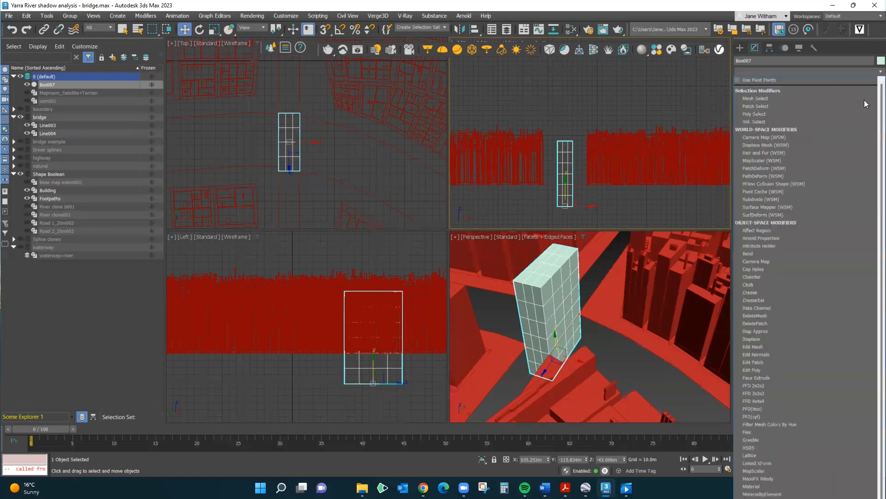
pyautogui.click(749, 370)
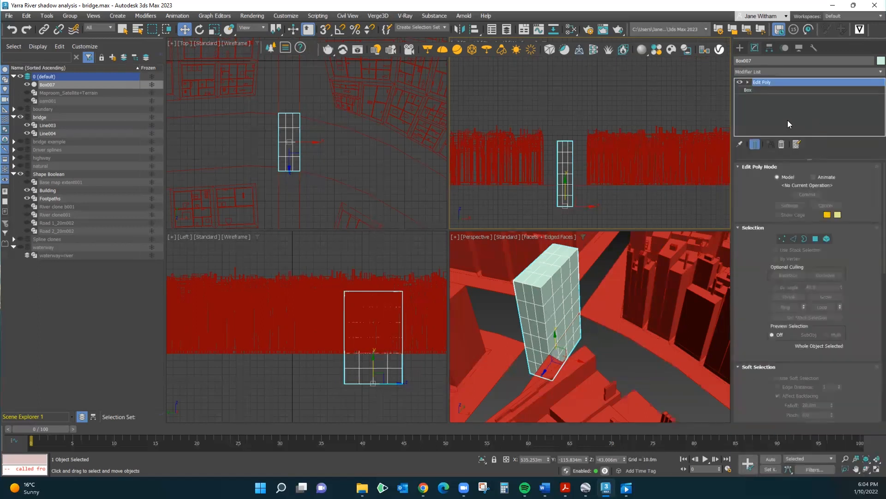
# Rename the Edit Poly modifier as "Edit Poly - adjusting edges"
pyautogui.click(774, 83)
pyautogui.click(772, 83)
pyautogui.click(768, 81)
pyautogui.click(769, 83)
pyautogui.click(769, 83)
pyautogui.click(770, 82)
pyautogui.rightClick(770, 82)
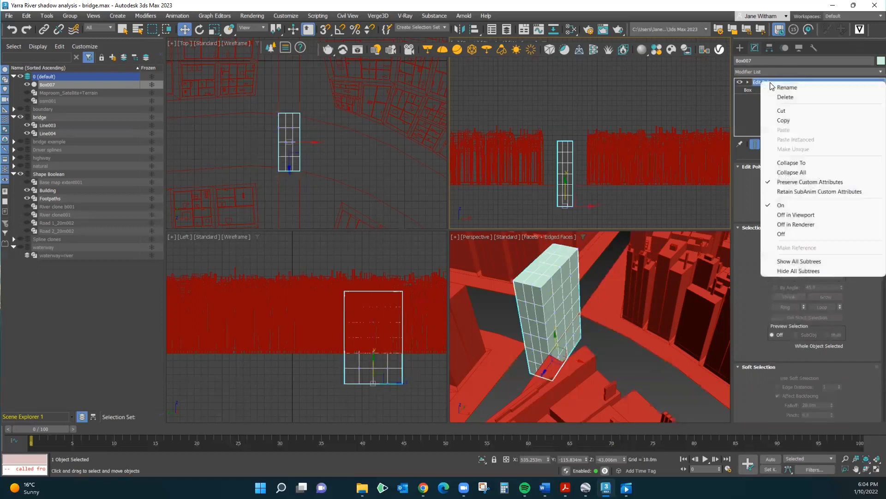
pyautogui.click(777, 87)
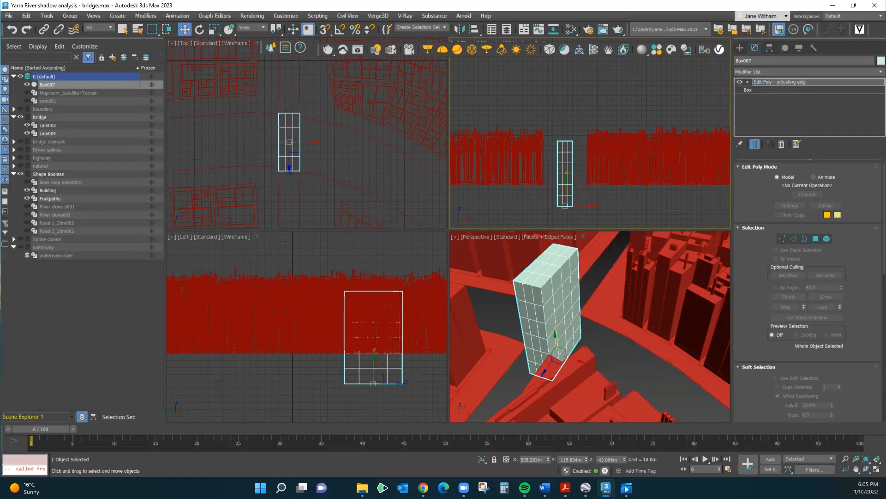
pyautogui.press('Return')
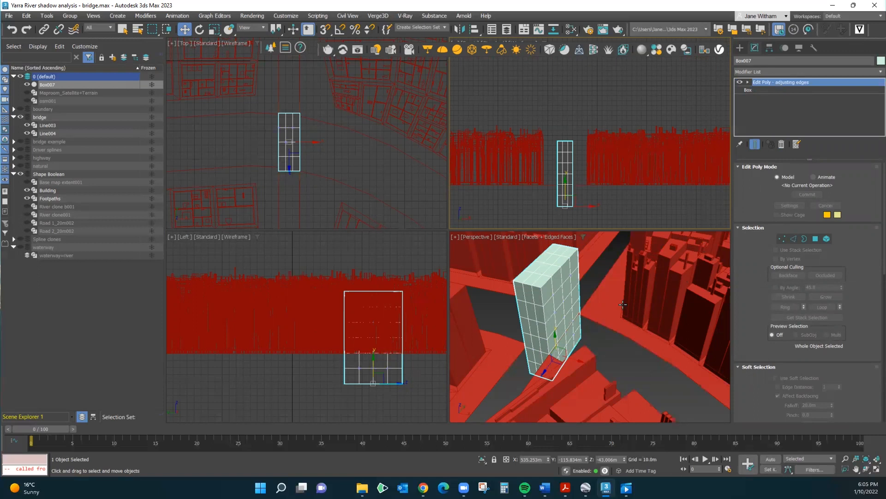
# Select the full loop of the box's first lengthwise division and move it outward along X to about 545 m
pyautogui.click(792, 239)
pyautogui.click(537, 332)
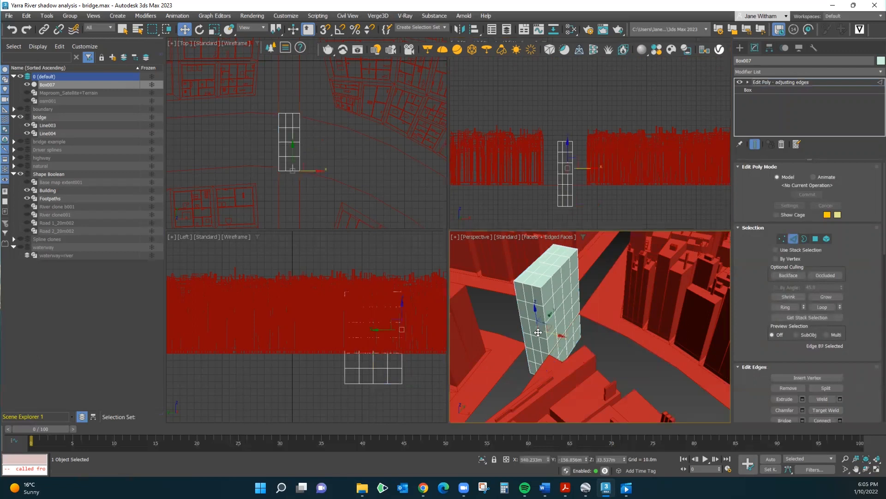
pyautogui.click(825, 306)
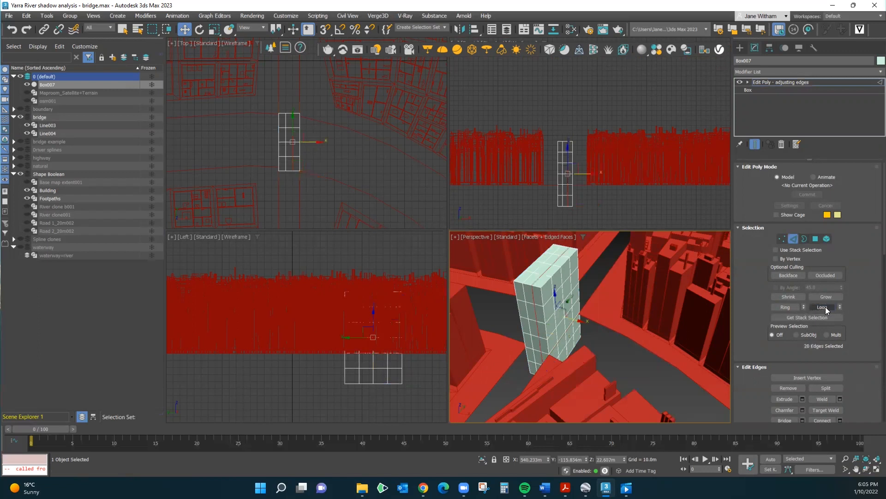
pyautogui.scroll(2, 581, 180)
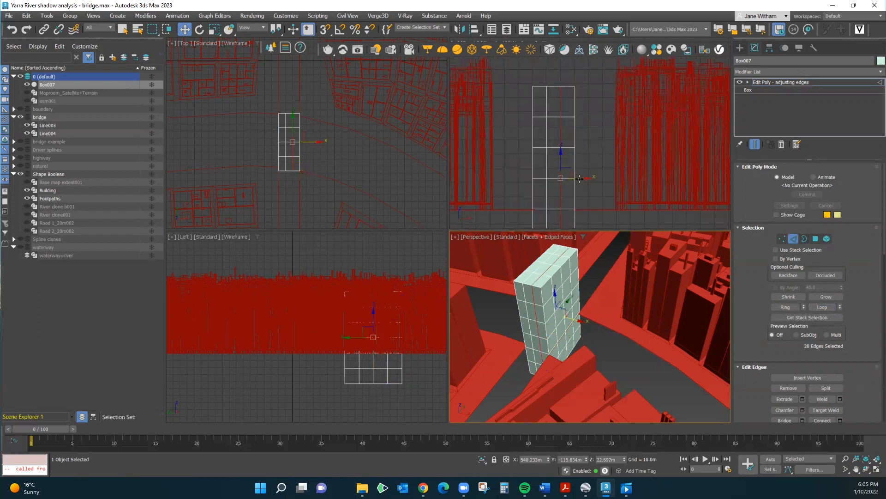
pyautogui.moveTo(579, 178); pyautogui.dragTo(587, 177)
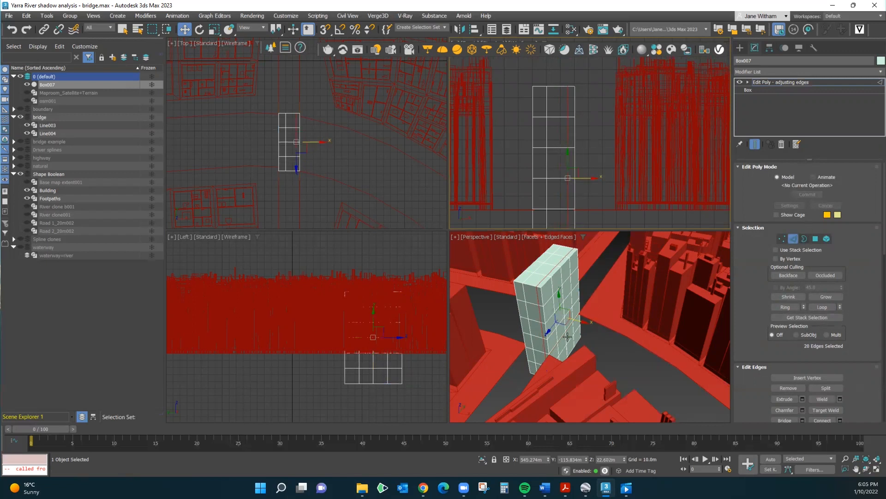
# Move the other lengthwise edge loop outward to the opposite side, to about 525 m in X, and clear the edge selection
pyautogui.click(526, 310)
pyautogui.click(822, 308)
pyautogui.moveTo(569, 178); pyautogui.dragTo(561, 178)
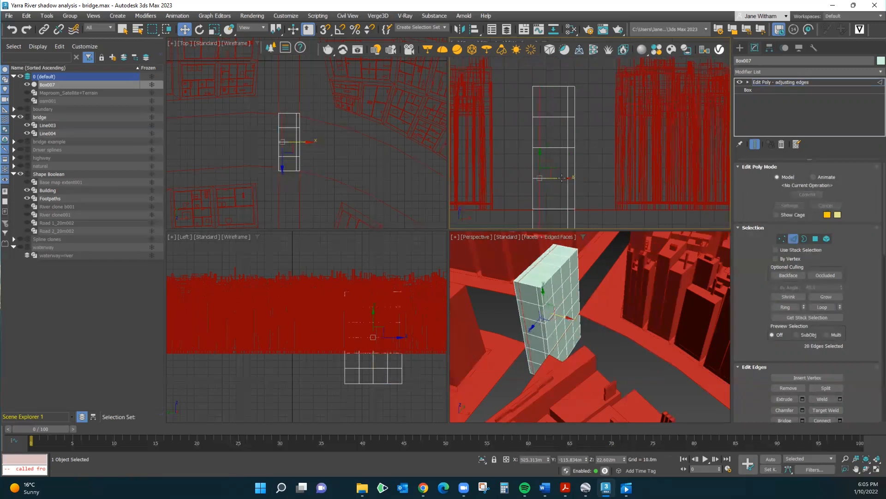
pyautogui.click(598, 280)
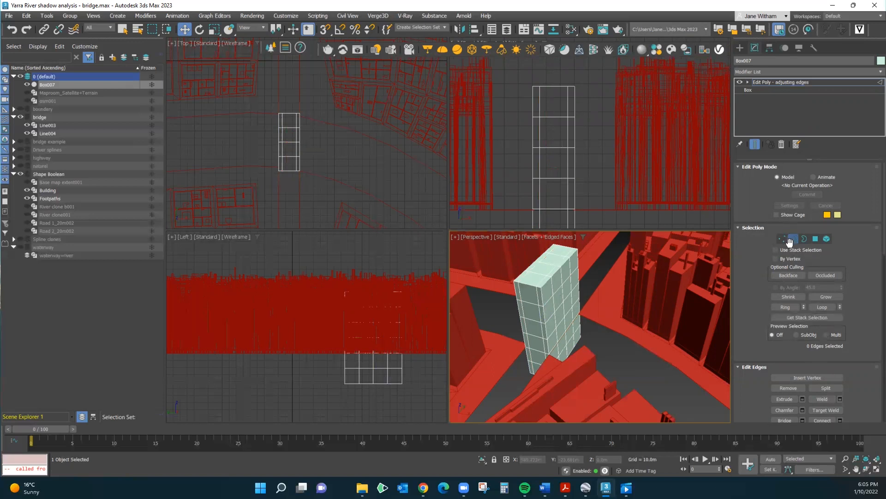
# Hide the Building and Footpaths objects so the box stands clear, and turn its broad side into view
pyautogui.rightClick(599, 326)
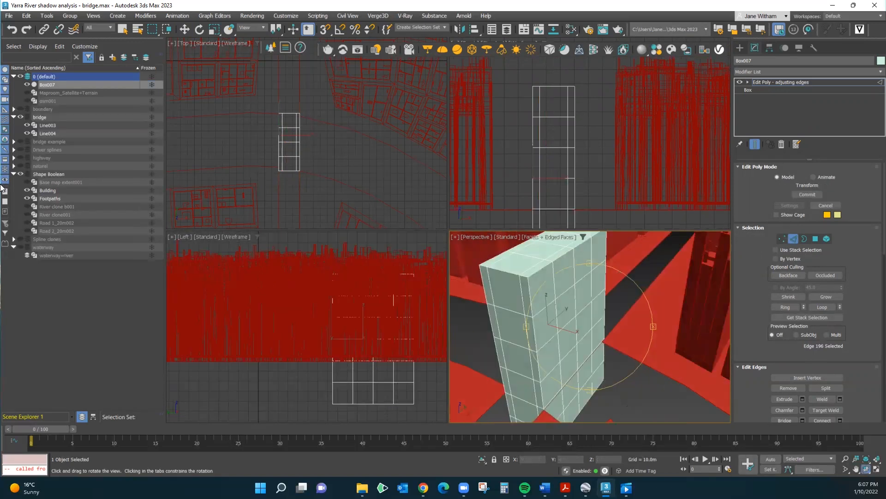
pyautogui.click(27, 189)
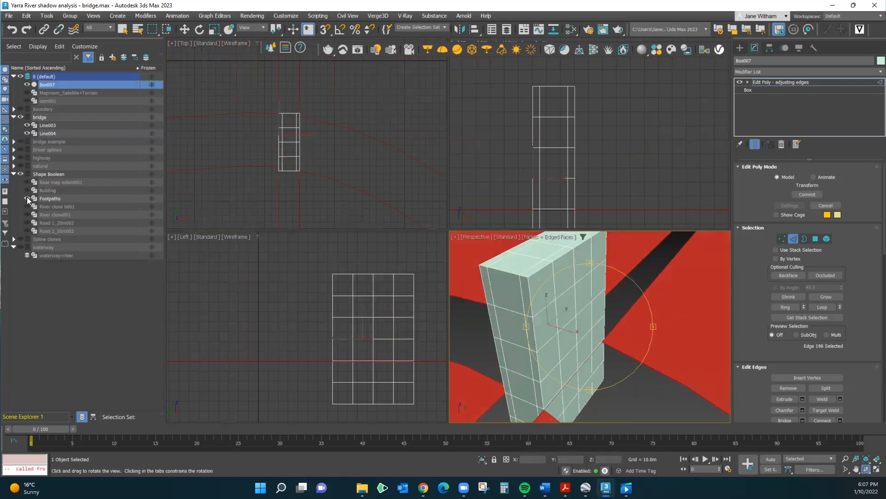
pyautogui.click(27, 197)
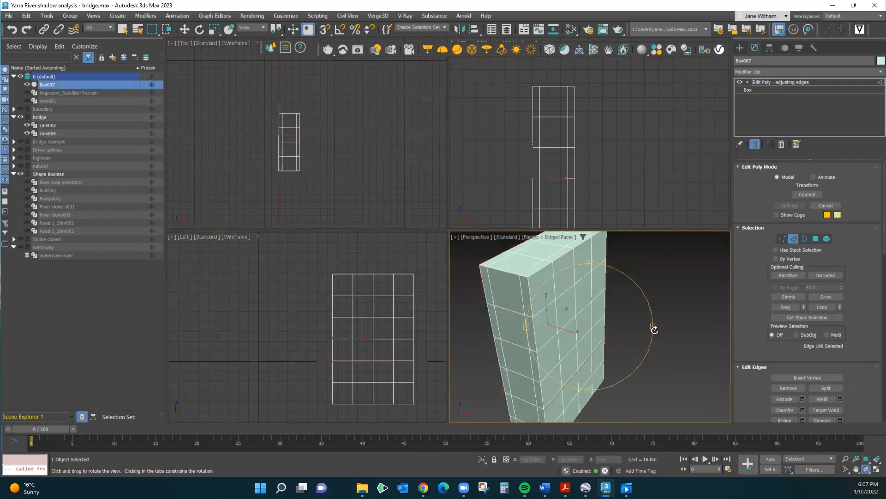
pyautogui.moveTo(653, 326); pyautogui.dragTo(636, 325)
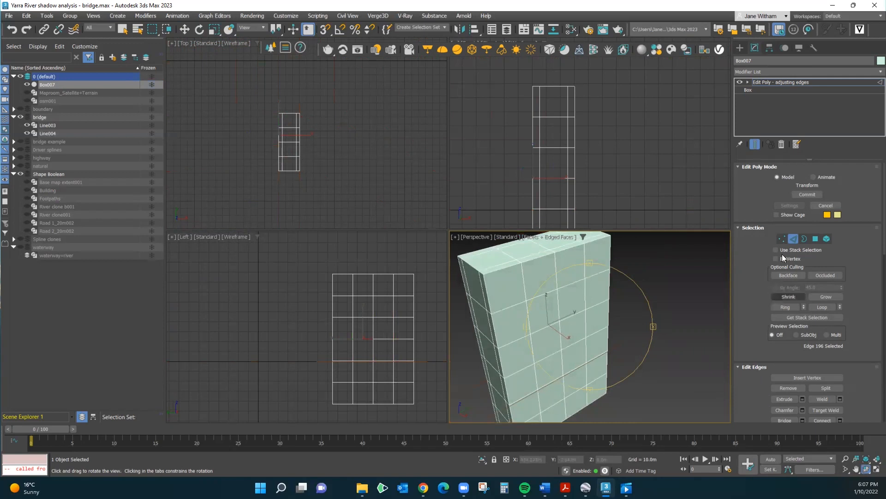
# Select the crosswise edge loop nearest the box's front end and move it along Y close to that end
pyautogui.click(793, 238)
pyautogui.press('w')
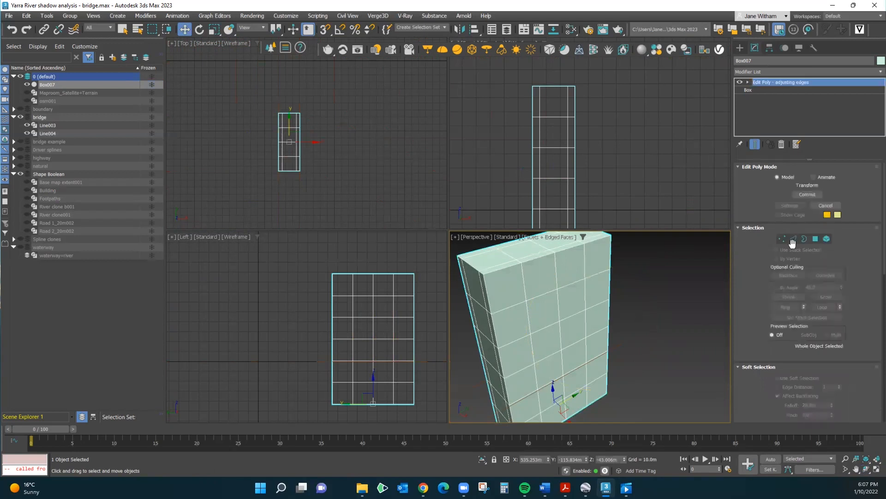
pyautogui.click(794, 239)
pyautogui.click(529, 318)
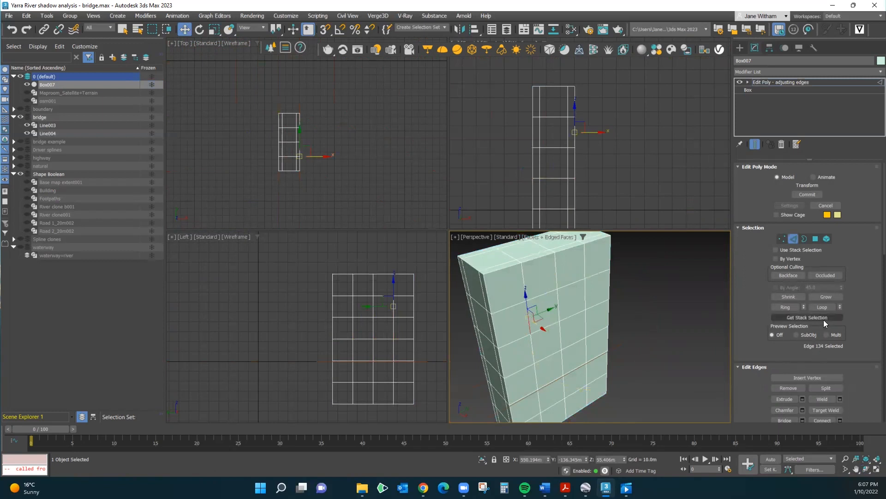
pyautogui.click(823, 307)
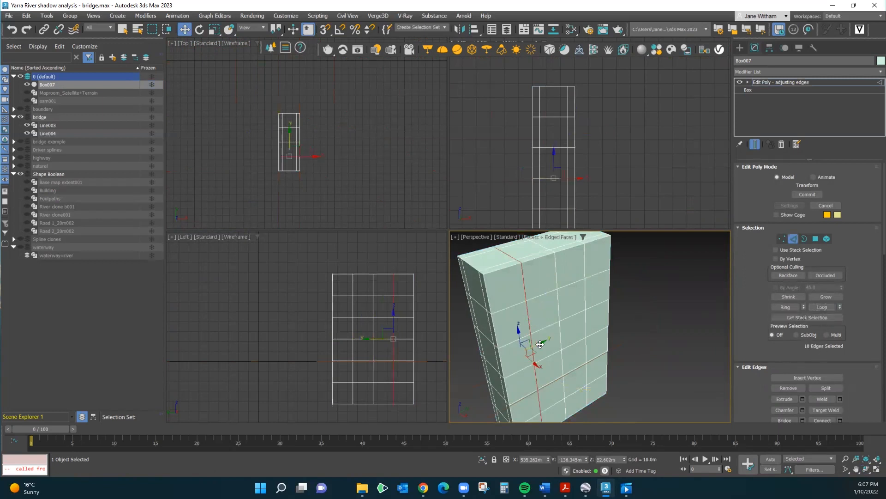
pyautogui.moveTo(544, 341); pyautogui.dragTo(507, 350)
# Move the crosswise edge loop nearest the box's far end along Y close to that end and clear the selection
pyautogui.click(585, 324)
pyautogui.click(817, 307)
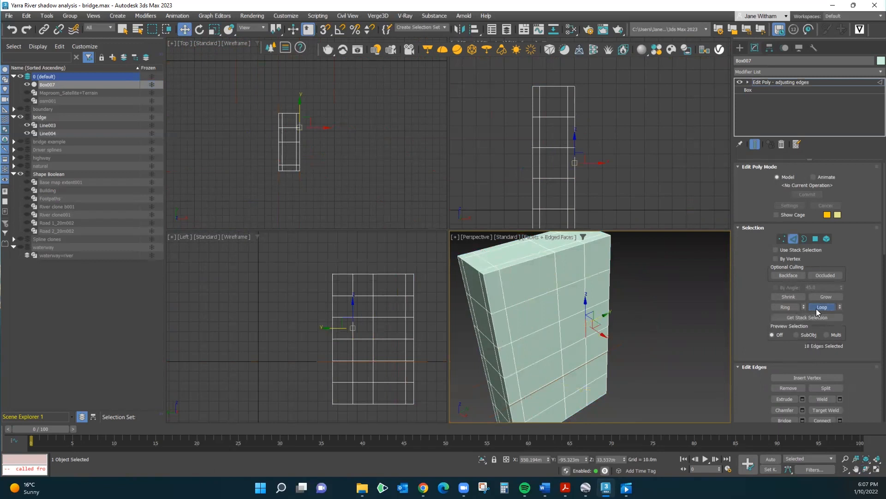
pyautogui.moveTo(591, 318); pyautogui.dragTo(604, 314)
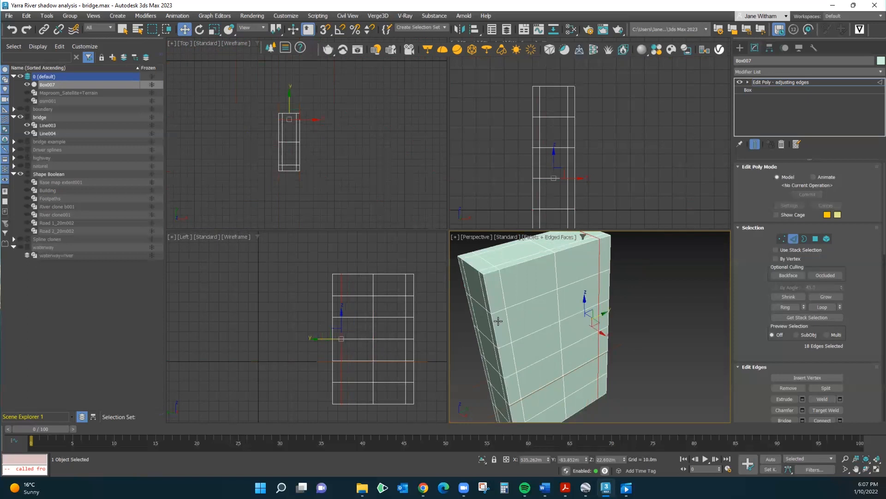
pyautogui.moveTo(604, 313); pyautogui.dragTo(607, 314)
pyautogui.click(684, 360)
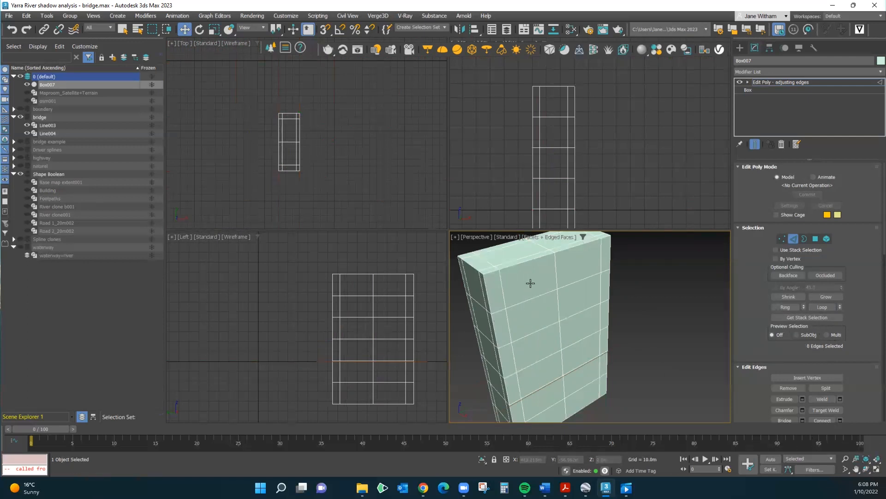
# Add a second Edit Poly modifier above the first and rename it "Edit Poly - holes"
pyautogui.click(873, 72)
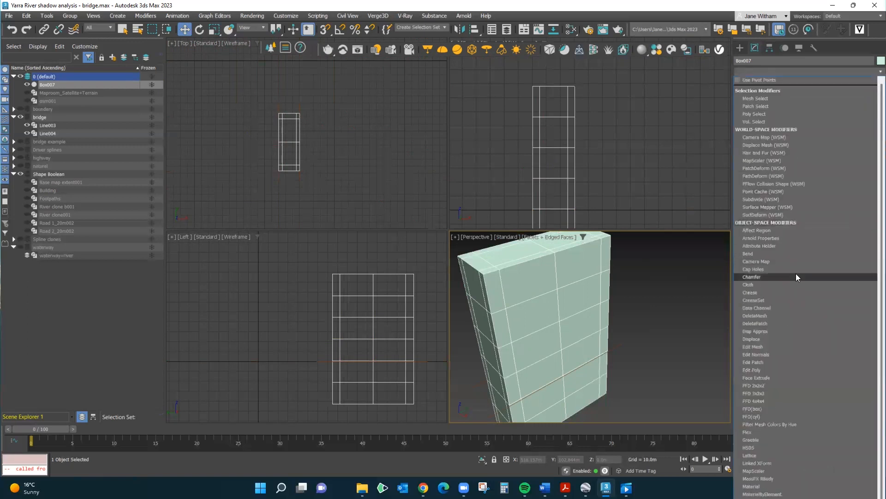
pyautogui.click(753, 369)
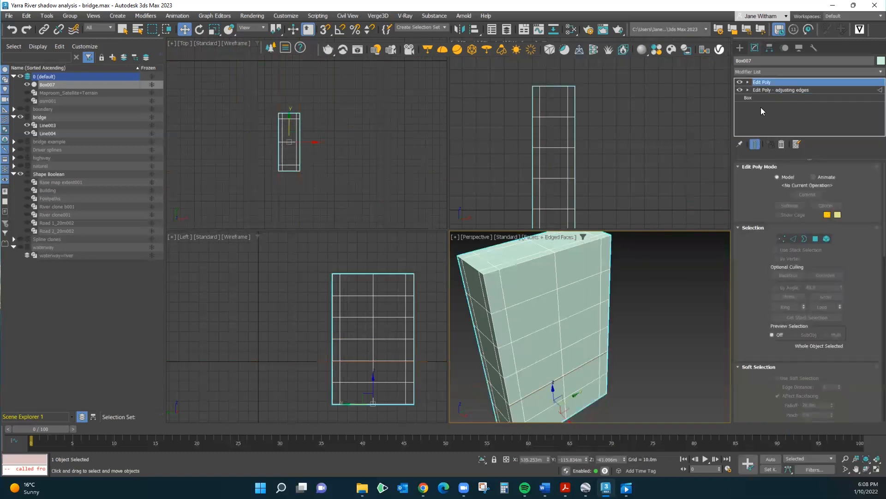
pyautogui.doubleClick(779, 82)
pyautogui.rightClick(760, 82)
pyautogui.click(758, 83)
pyautogui.rightClick(760, 83)
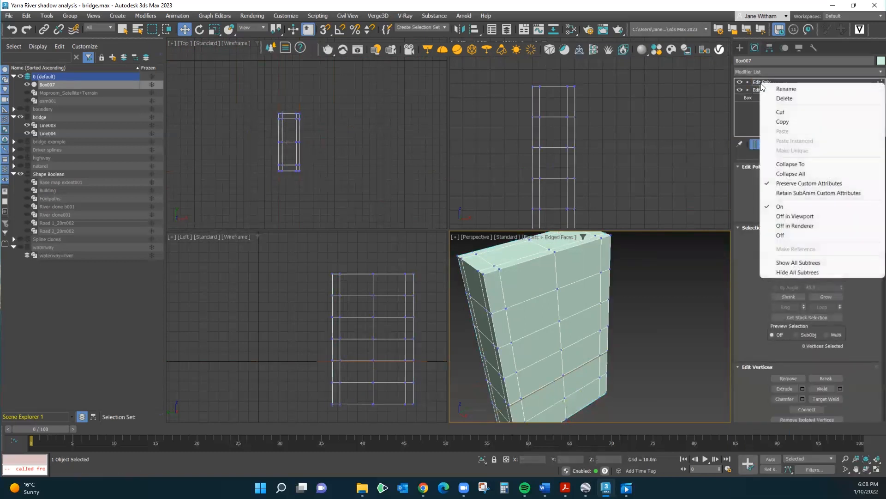
pyautogui.click(760, 84)
pyautogui.click(761, 85)
pyautogui.rightClick(760, 83)
pyautogui.click(780, 91)
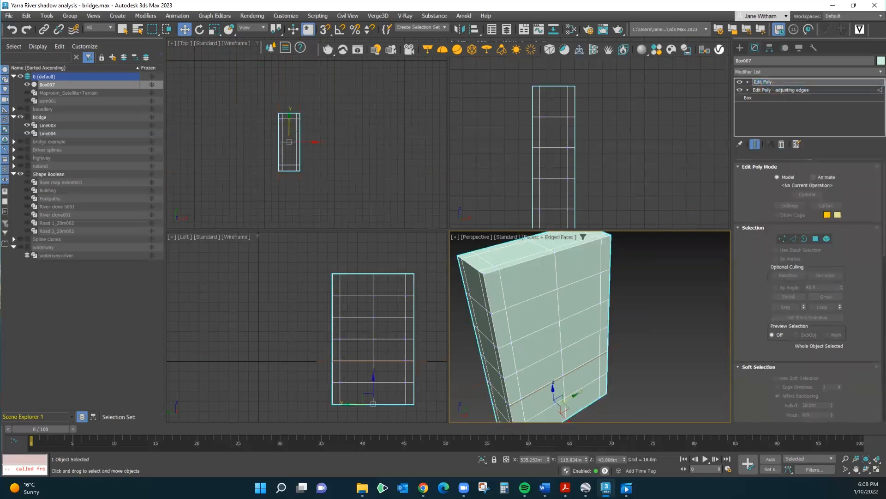
pyautogui.press('Return')
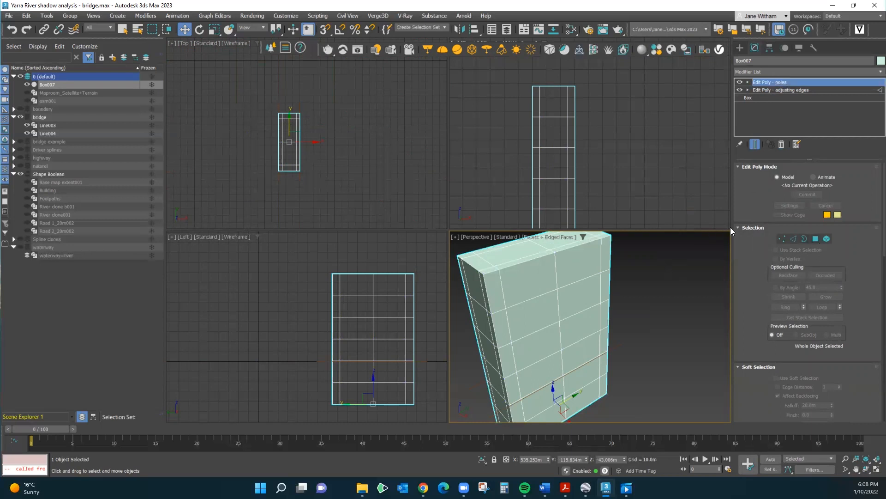
# Cut out the middle of the box's top row by extruding its two large side polygons inward through the full width
pyautogui.click(815, 239)
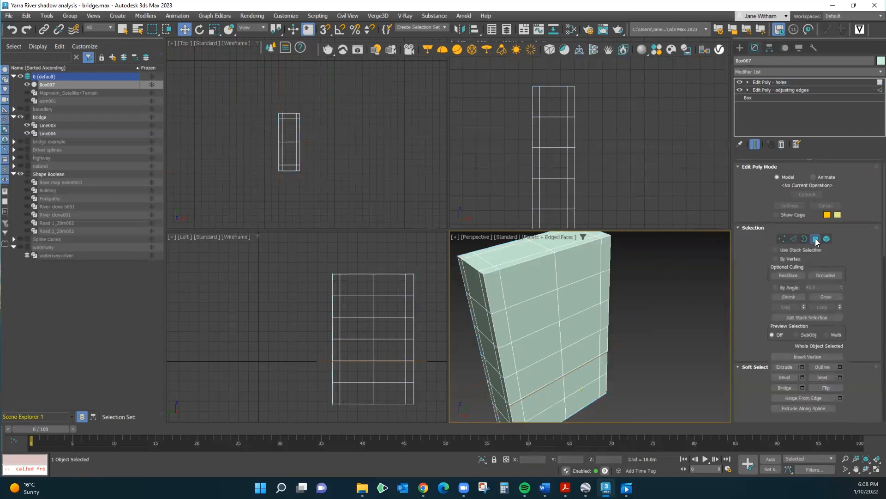
pyautogui.click(532, 284)
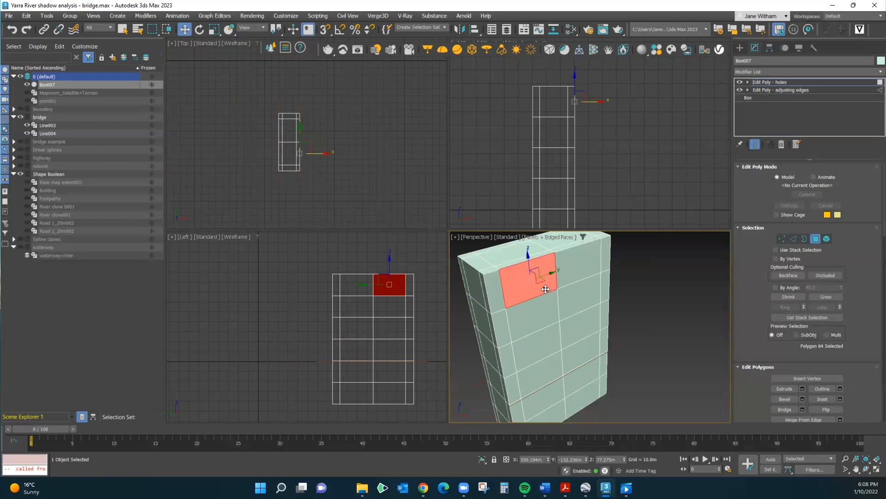
pyautogui.press('Delete')
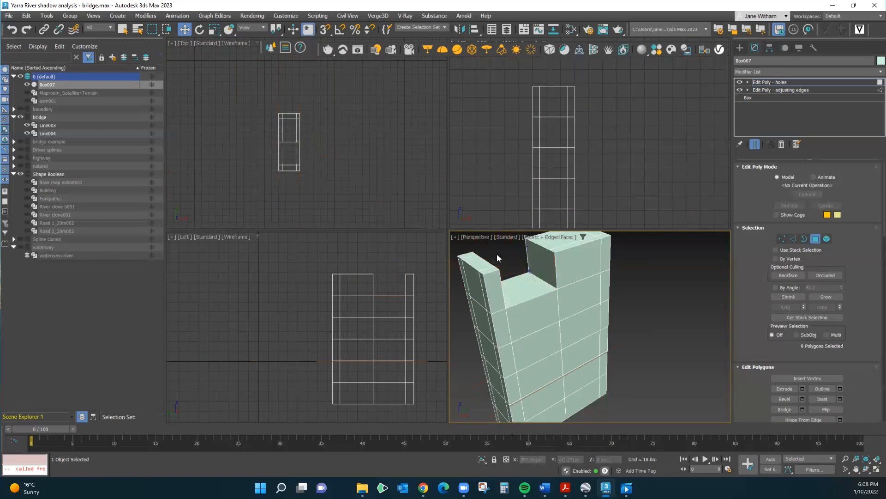
pyautogui.click(562, 276)
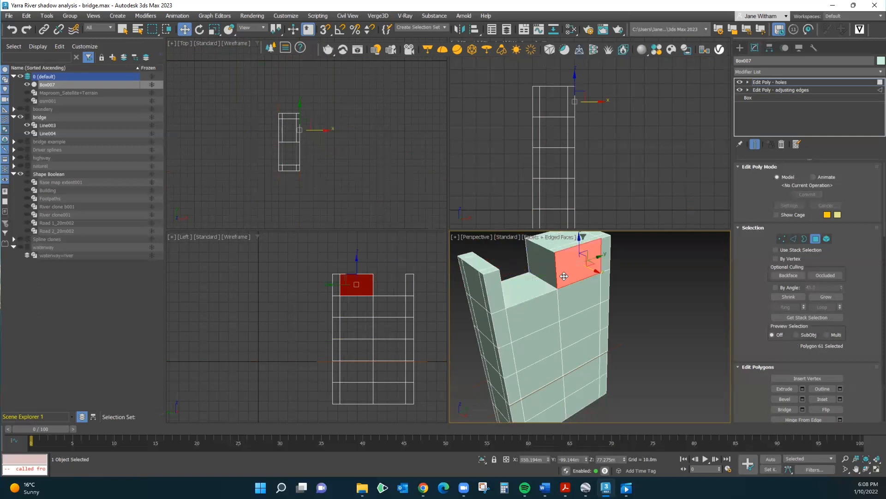
pyautogui.keyDown('shift'); pyautogui.moveTo(595, 273); pyautogui.dragTo(534, 253); pyautogui.keyUp('shift')
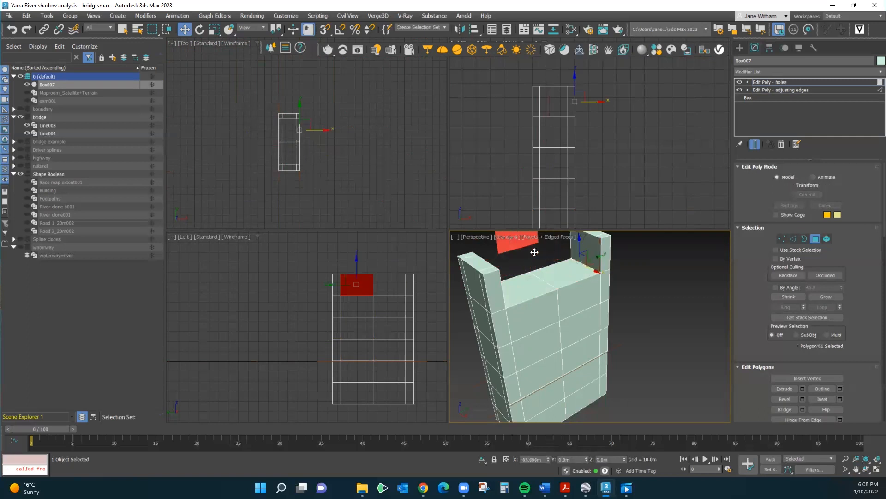
pyautogui.press('Delete')
# Extrude the two large side polygons of the second row through the box to deepen the opening between the end towers
pyautogui.click(573, 300)
pyautogui.keyDown('ctrl'); pyautogui.click(530, 322); pyautogui.keyUp('ctrl')
pyautogui.click(578, 305)
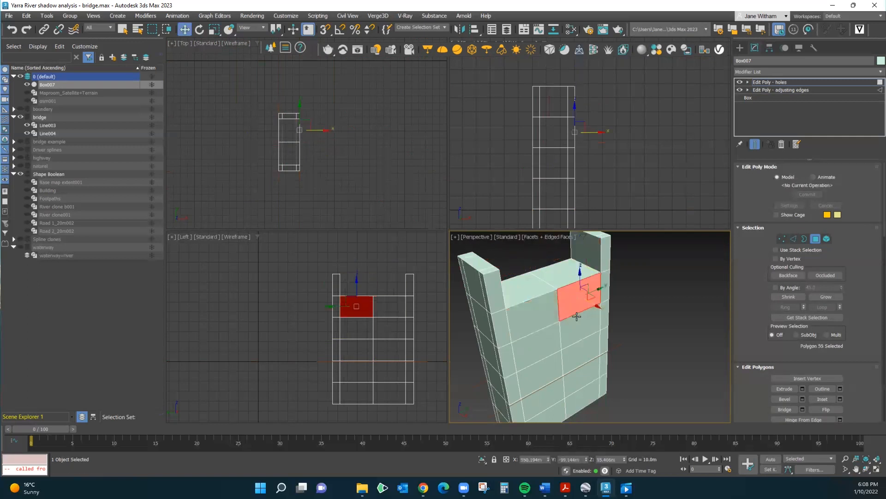
pyautogui.hotkey('ctrl', 'z')
pyautogui.hotkey('ctrl', 'y')
pyautogui.moveTo(597, 307); pyautogui.dragTo(536, 273)
pyautogui.rightClick(536, 273)
pyautogui.moveTo(597, 307); pyautogui.dragTo(534, 310)
pyautogui.click(550, 329)
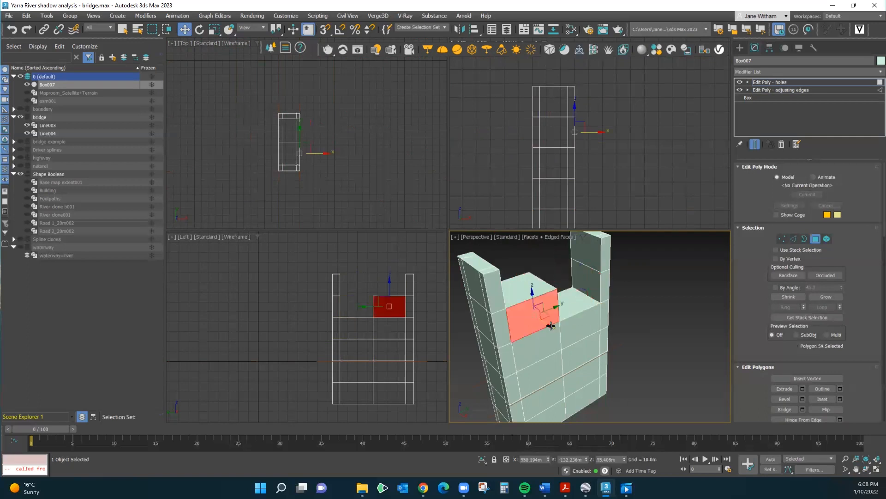
pyautogui.moveTo(549, 327); pyautogui.dragTo(518, 309)
# Remove the middle of the third row by extruding both of its large side polygons through the box
pyautogui.hotkey('ctrl', 'z')
pyautogui.hotkey('ctrl', 'z')
pyautogui.hotkey('ctrl', 'z')
pyautogui.click(546, 352)
pyautogui.moveTo(554, 359); pyautogui.dragTo(592, 335)
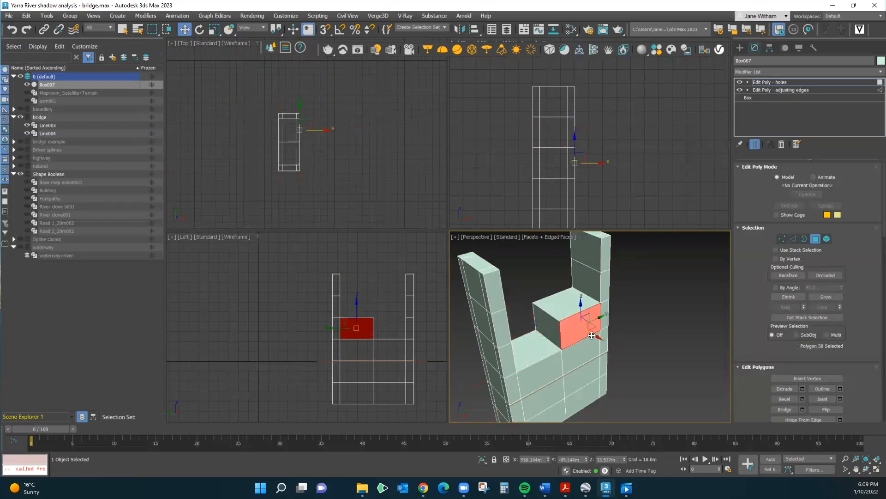
pyautogui.hotkey('ctrl', 'z')
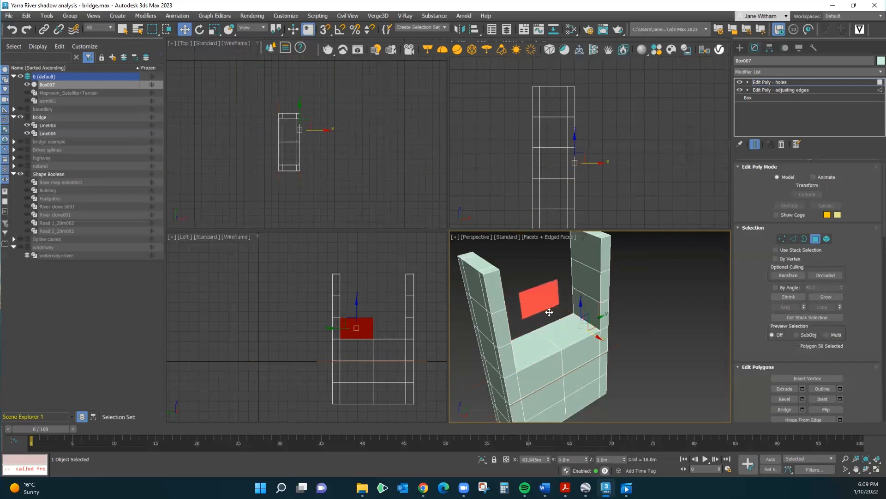
# Cut out the middle of the fourth row by extruding its two large side polygons through the box's full width
pyautogui.click(540, 372)
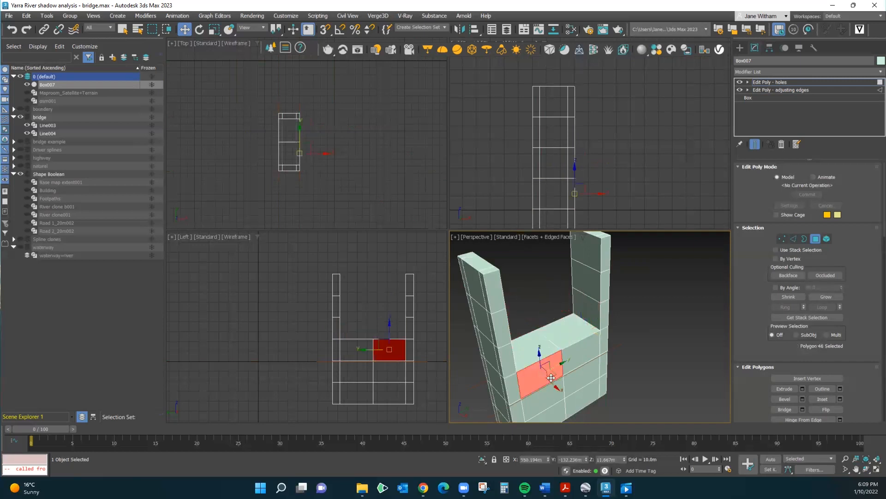
pyautogui.moveTo(556, 388); pyautogui.dragTo(575, 351)
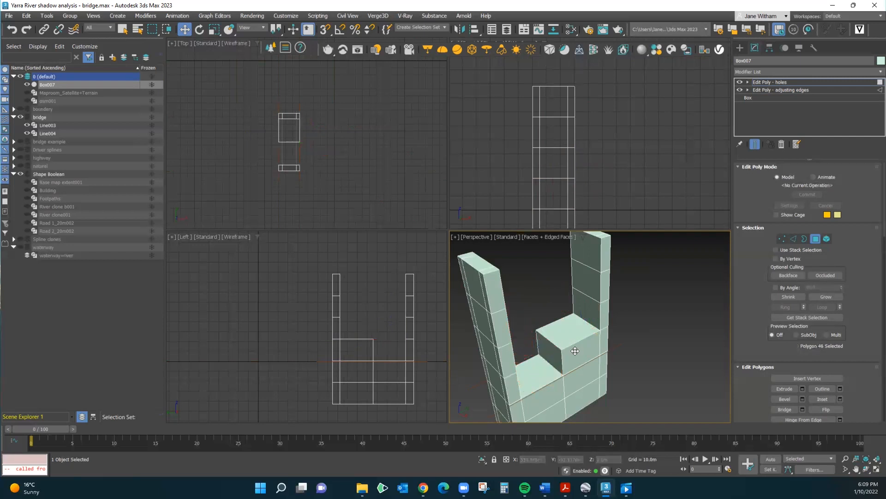
pyautogui.hotkey('ctrl', 'z')
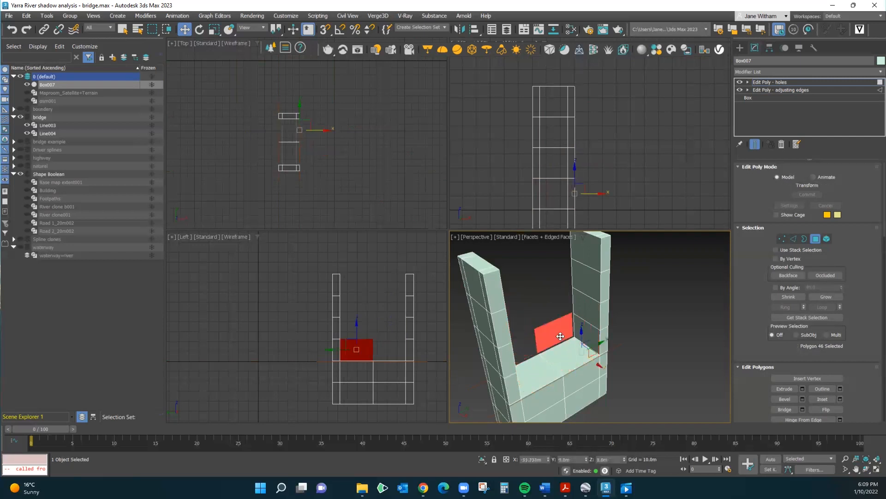
pyautogui.hotkey('ctrl', 'z')
# Cut away both large side polygons of the bottom row through the box, leaving the row above as the bridge deck
pyautogui.click(587, 396)
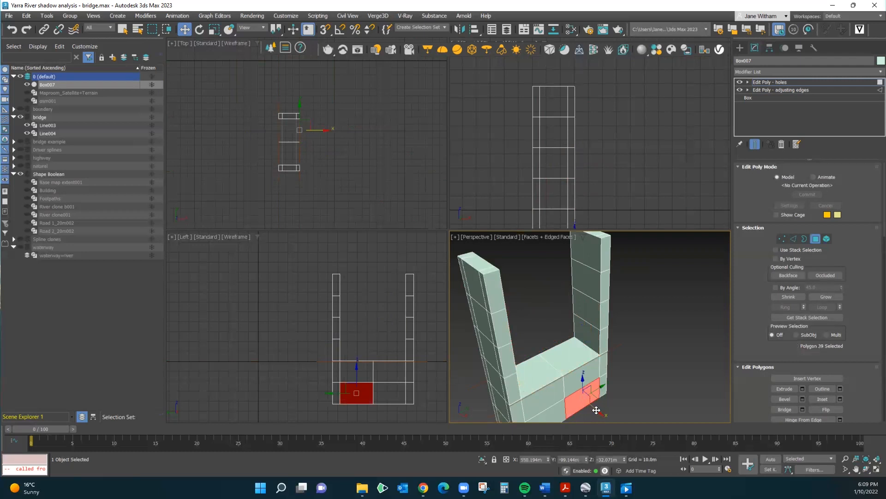
pyautogui.click(556, 416)
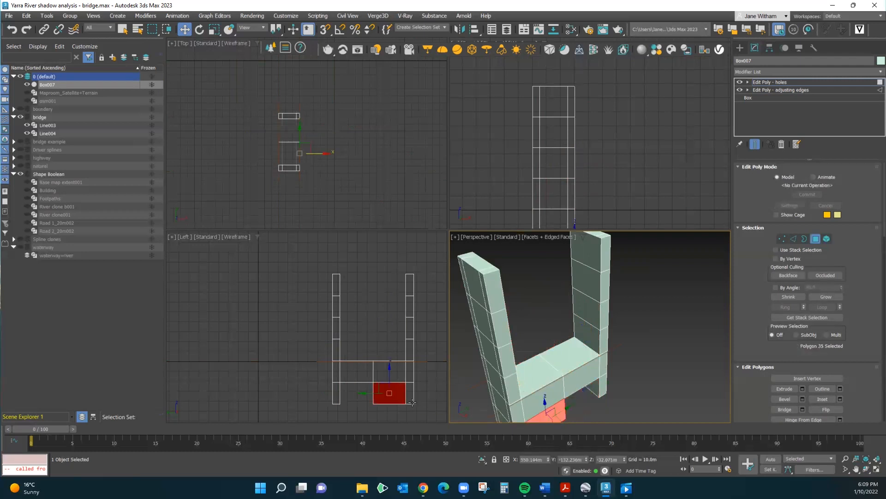
pyautogui.scroll(-4, 587, 409)
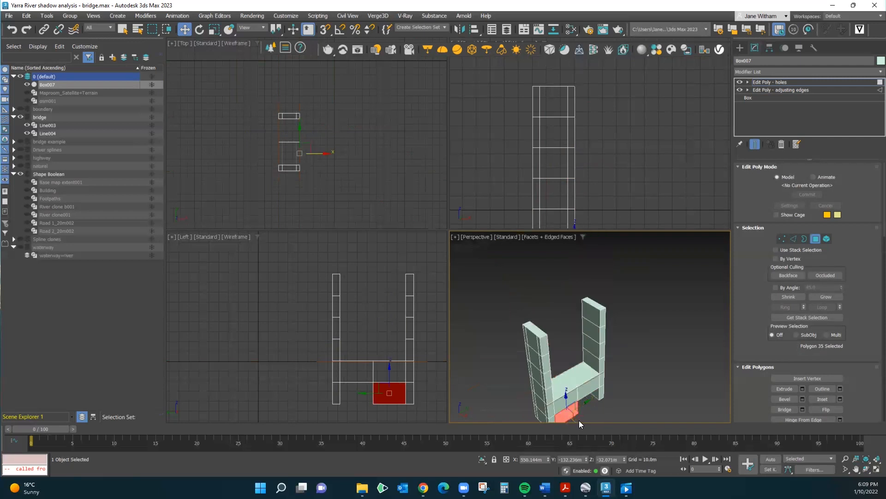
pyautogui.click(855, 469)
pyautogui.moveTo(611, 407); pyautogui.dragTo(580, 372)
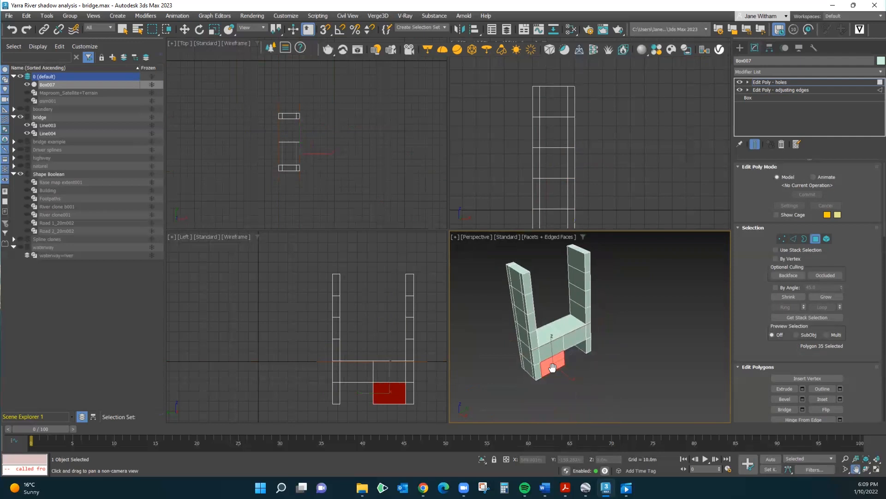
pyautogui.scroll(4, 551, 368)
pyautogui.click(185, 29)
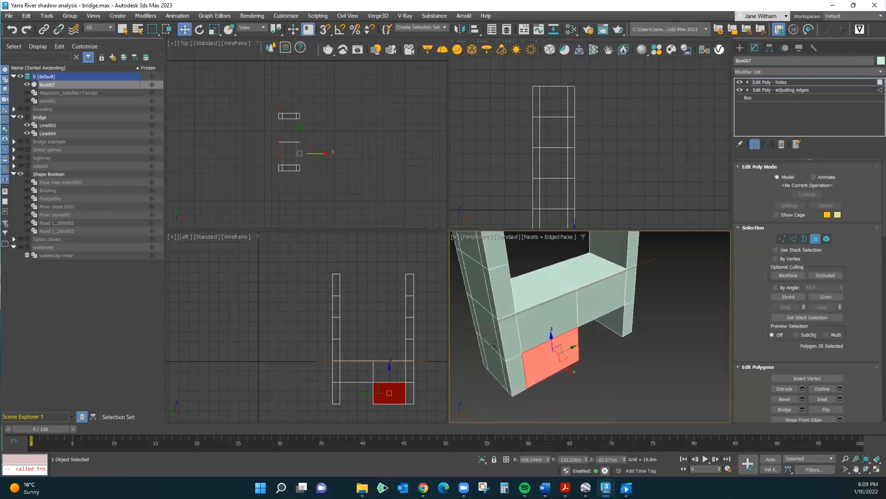
pyautogui.press('Delete')
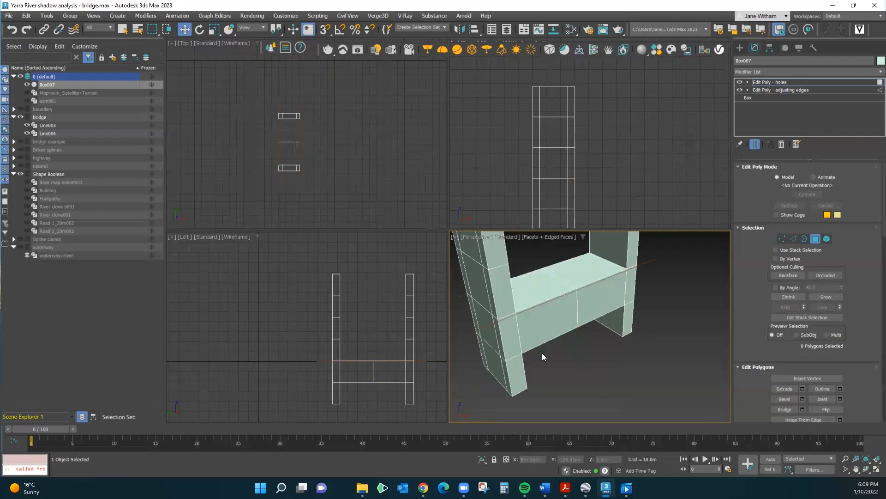
# Return to the "Edit Poly - adjusting edges" modifier and work at edge level
pyautogui.click(784, 89)
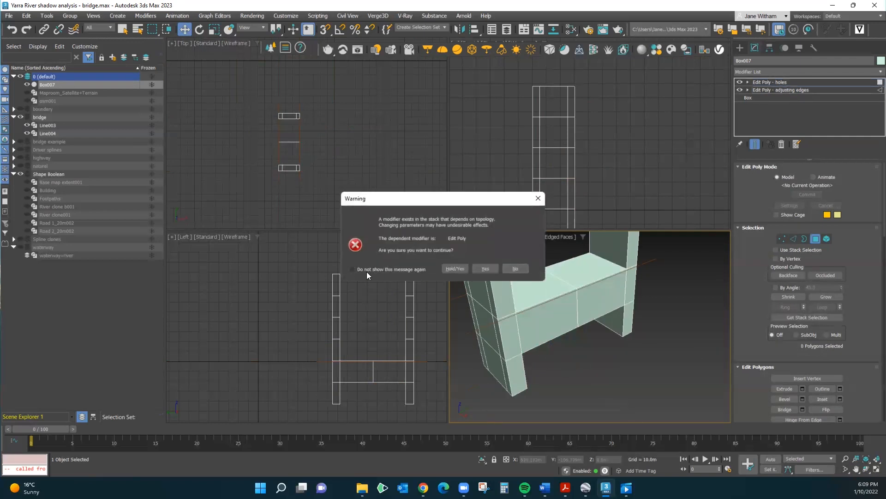
pyautogui.click(484, 269)
pyautogui.click(795, 239)
pyautogui.click(794, 239)
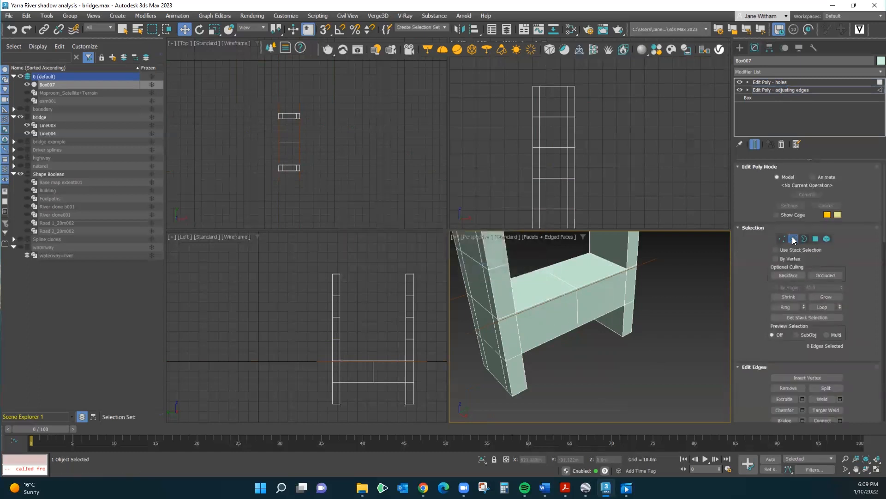
pyautogui.click(793, 237)
# Select the full edge loop along the deck's underside and raise it to Z about -4.6 m to thin the deck
pyautogui.click(545, 342)
pyautogui.press('z')
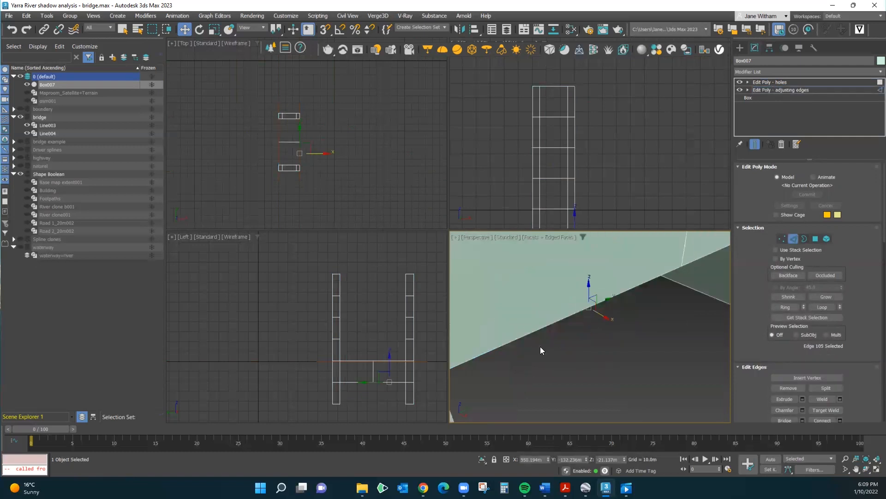
pyautogui.scroll(-5, 533, 332)
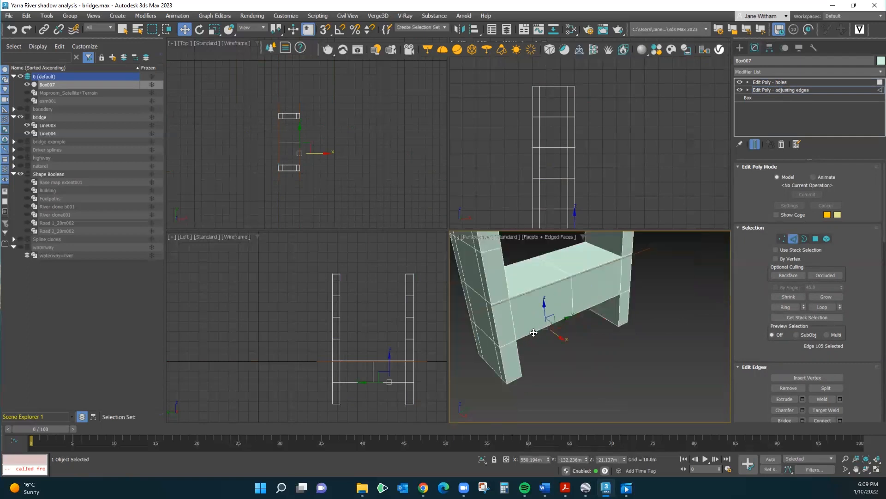
pyautogui.click(621, 301)
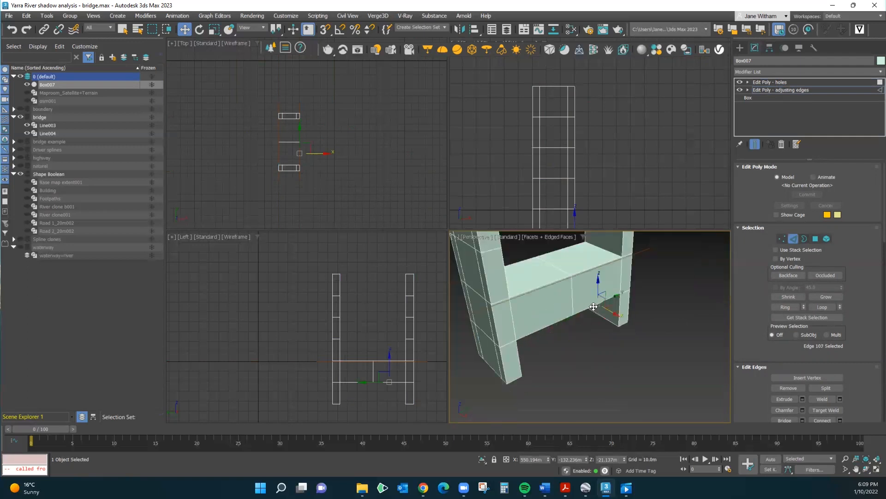
pyautogui.click(628, 292)
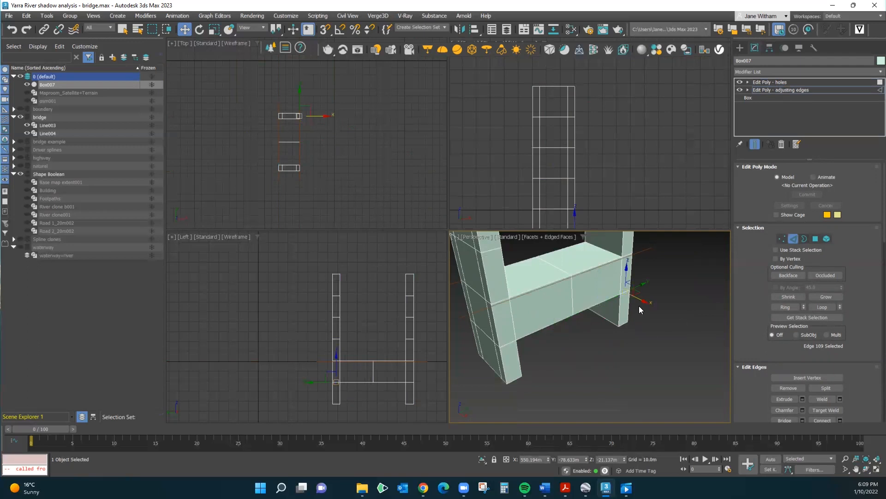
pyautogui.scroll(5, 640, 307)
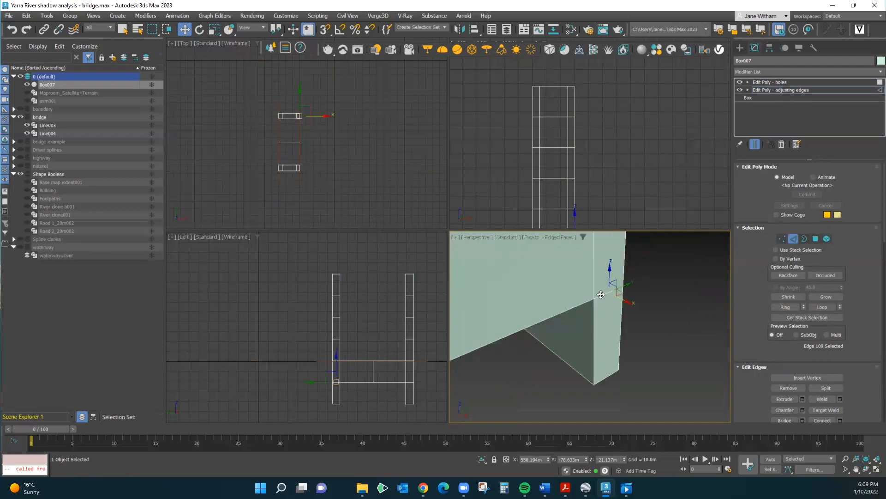
pyautogui.click(818, 308)
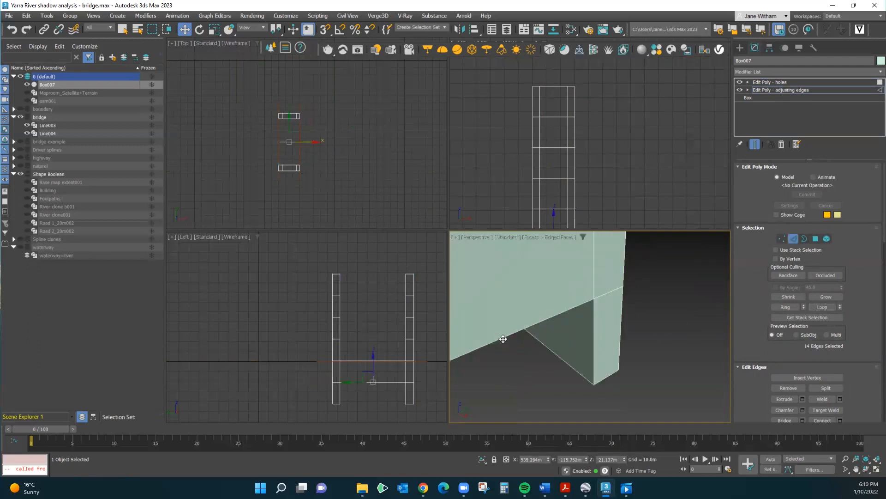
pyautogui.click(371, 356)
pyautogui.moveTo(372, 356); pyautogui.dragTo(369, 341)
# Unhide the Building and Footpaths objects and view the bridge in its city surroundings
pyautogui.scroll(-5, 473, 318)
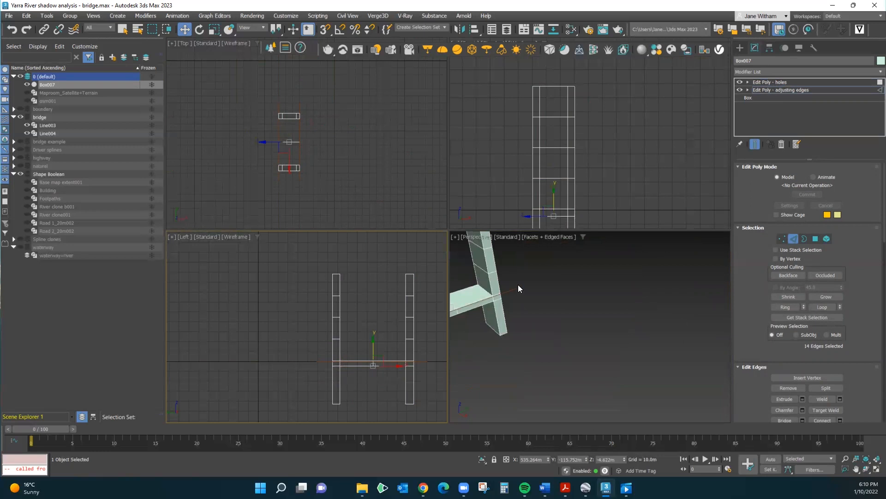
pyautogui.click(866, 469)
pyautogui.moveTo(602, 281); pyautogui.dragTo(616, 269)
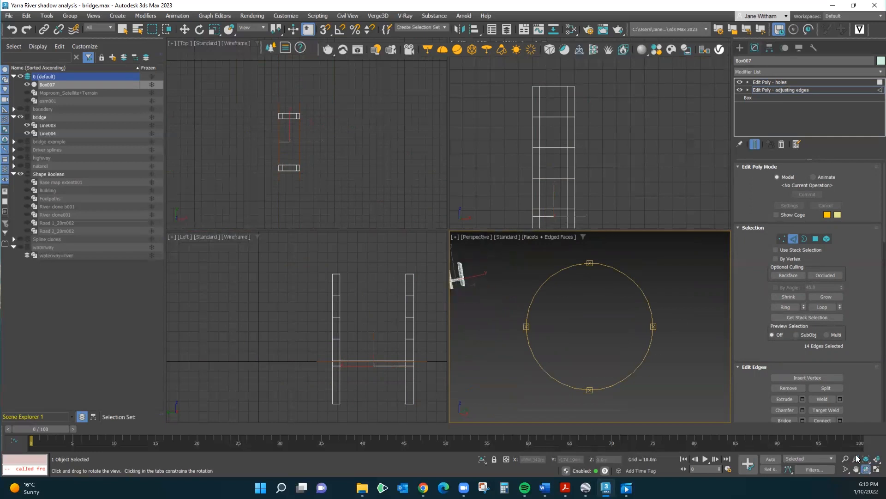
pyautogui.click(857, 469)
pyautogui.moveTo(497, 283); pyautogui.dragTo(570, 314)
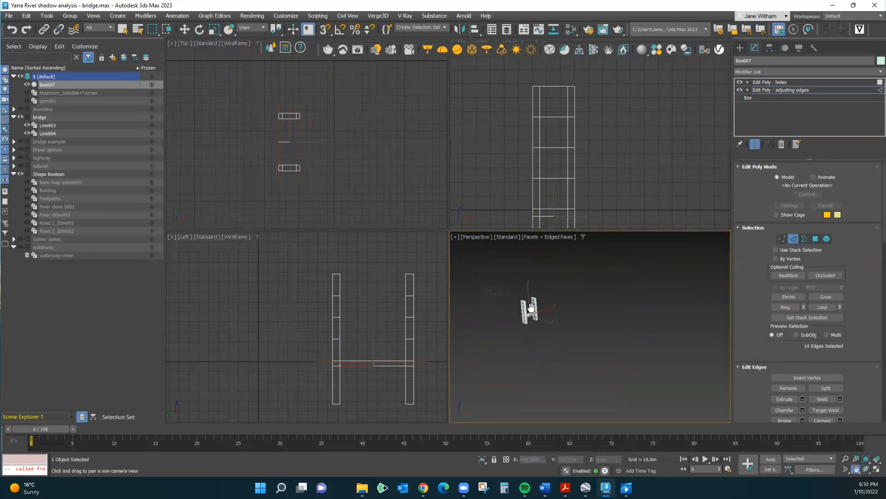
pyautogui.scroll(5, 530, 309)
pyautogui.scroll(-3, 531, 309)
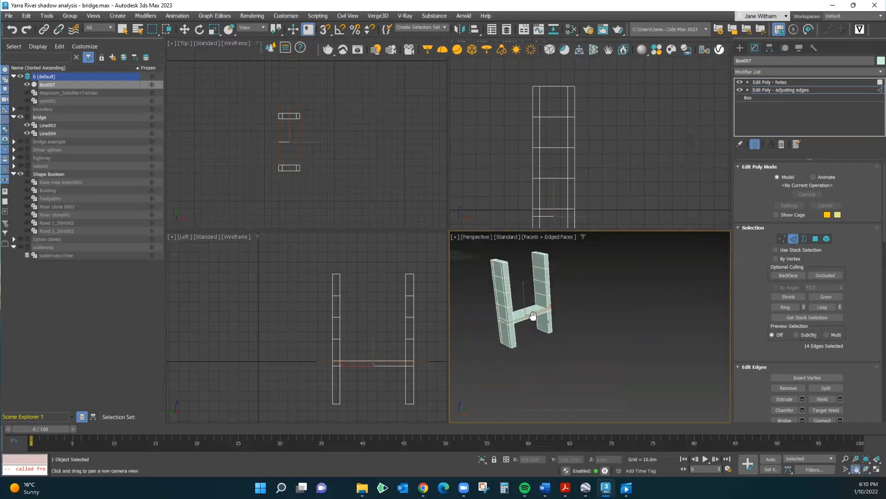
pyautogui.click(26, 191)
pyautogui.click(27, 198)
pyautogui.scroll(-3, 530, 318)
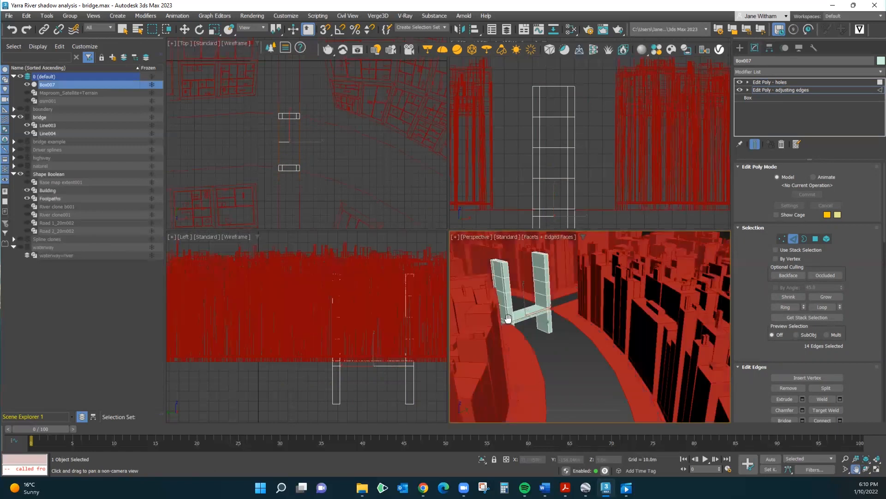
pyautogui.click(866, 469)
pyautogui.moveTo(592, 323)
pyautogui.mouseDown()
pyautogui.moveTo(579, 339)
pyautogui.moveTo(598, 331)
pyautogui.moveTo(578, 332)
pyautogui.mouseUp()
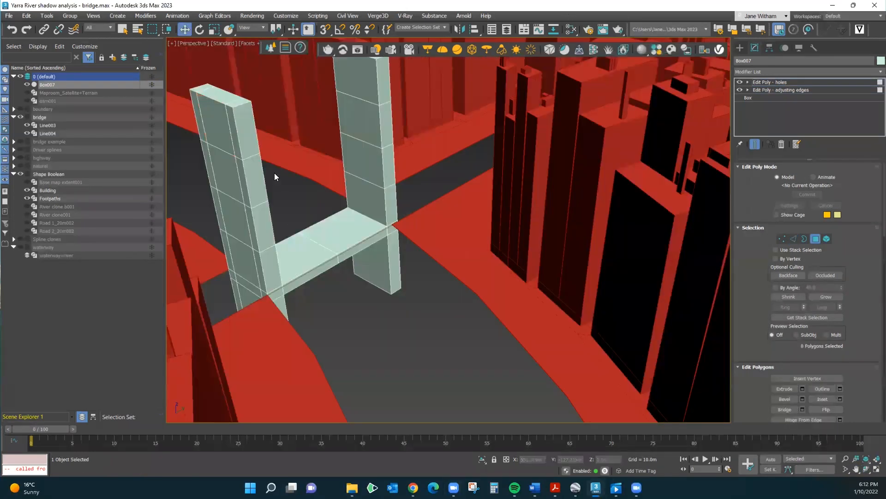
# In the "Edit Poly - holes" modifier, cut through the wide outer polygons of the nearer tower's top two segments
pyautogui.scroll(-3, 274, 172)
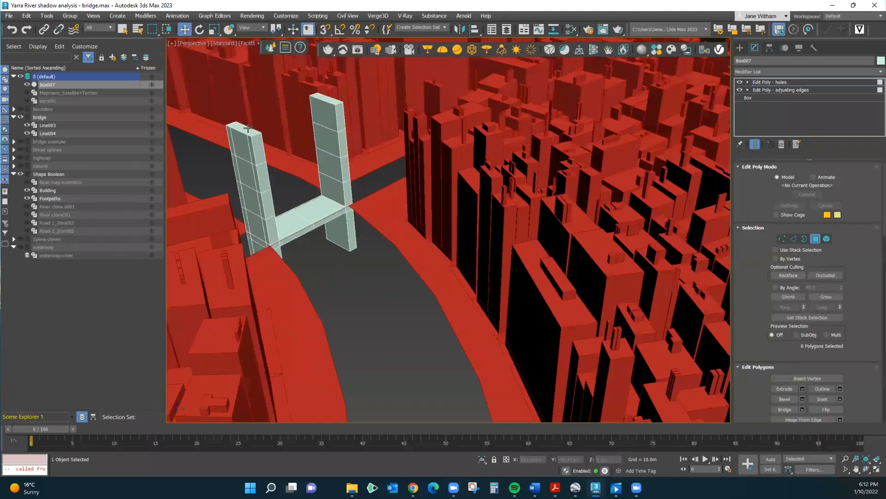
pyautogui.press('z')
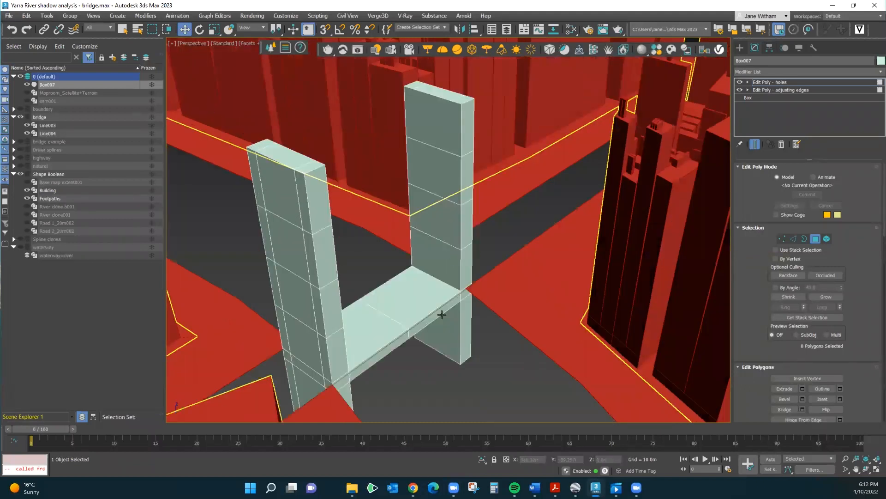
pyautogui.click(763, 82)
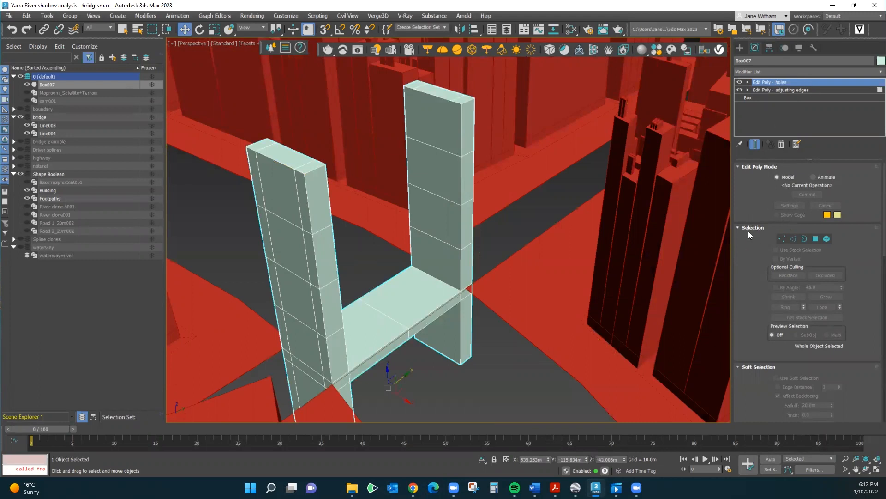
pyautogui.click(815, 240)
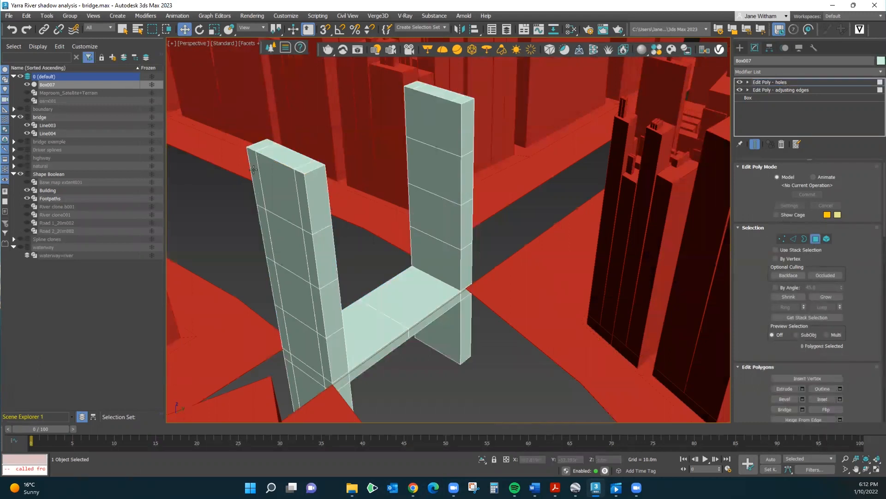
pyautogui.click(283, 202)
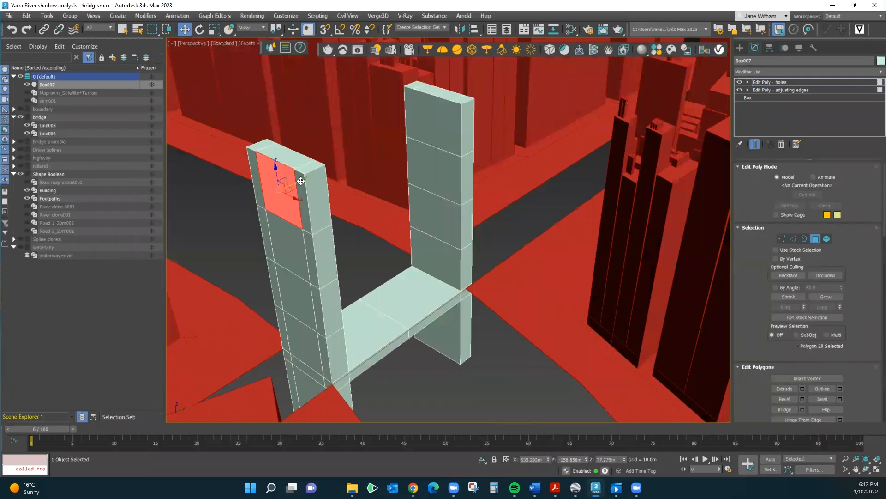
pyautogui.keyDown('shift'); pyautogui.moveTo(309, 177); pyautogui.dragTo(352, 156); pyautogui.keyUp('shift')
pyautogui.click(282, 247)
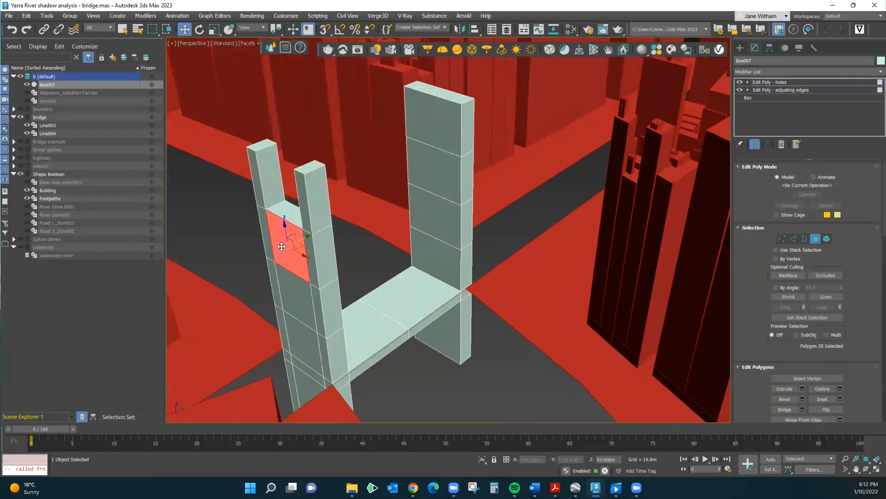
pyautogui.press('Delete')
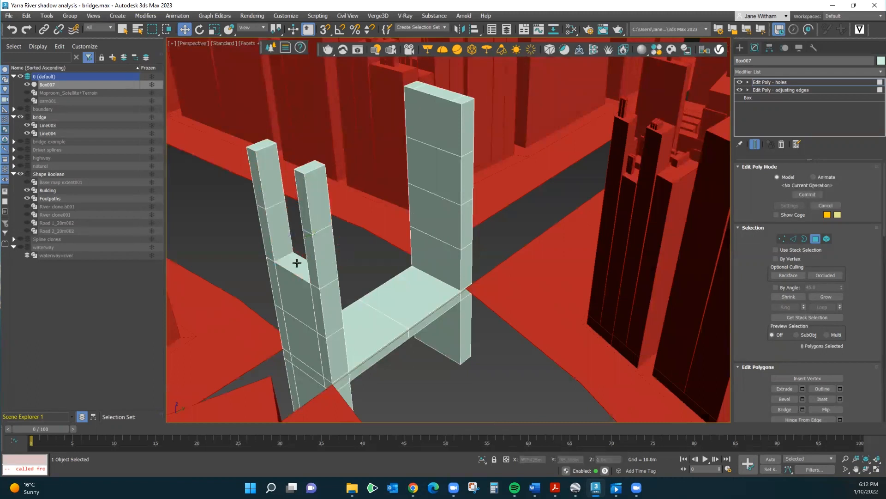
# Extend the nearer tower's opening through the remaining two segments above the deck and the segment below it
pyautogui.click(304, 298)
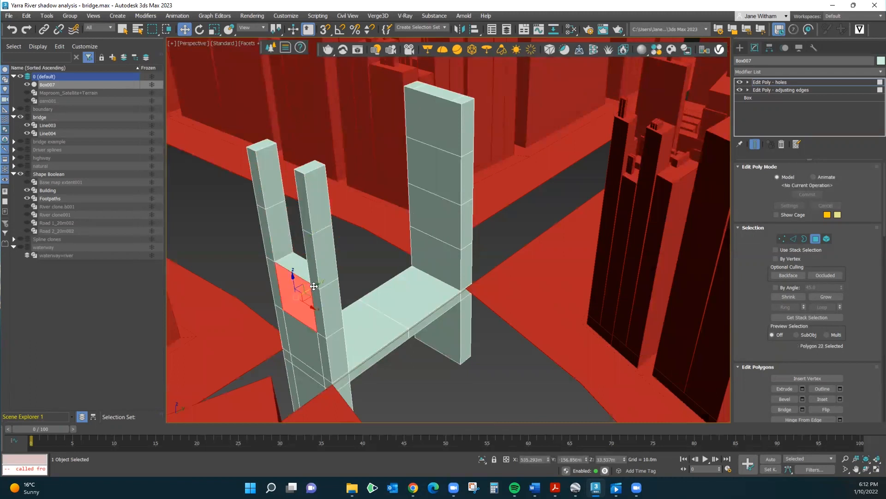
pyautogui.press('Delete')
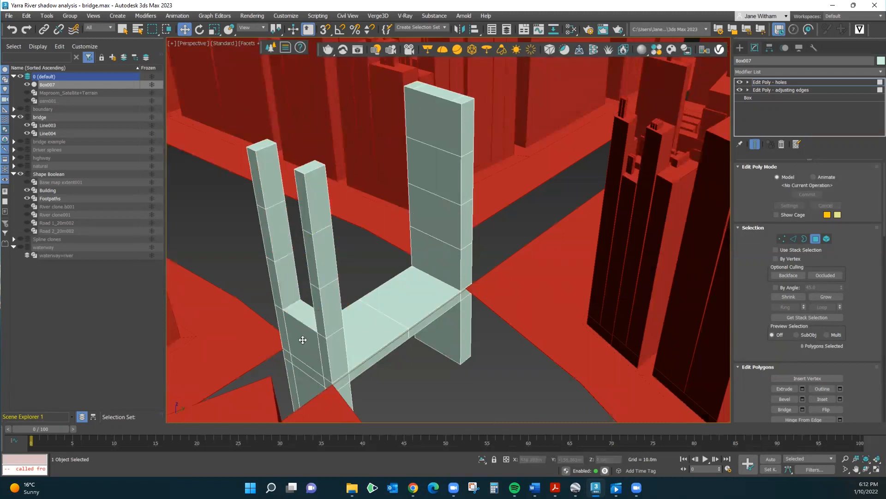
pyautogui.click(315, 335)
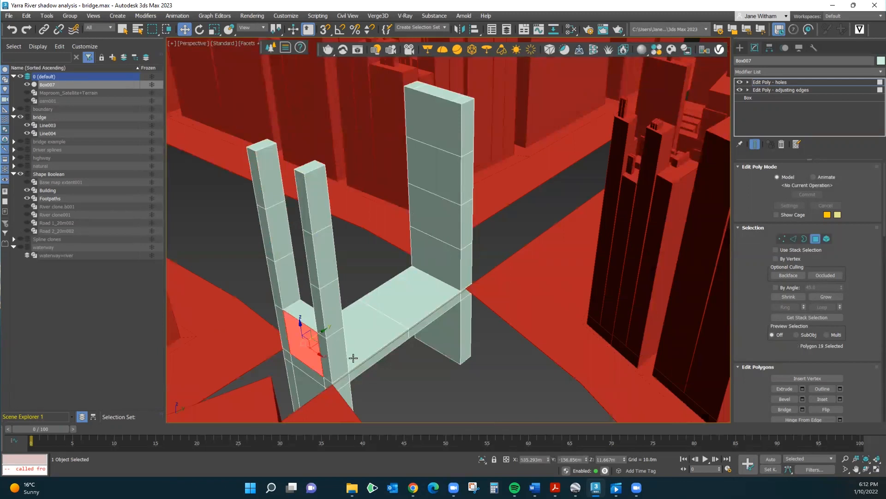
pyautogui.press('Delete')
pyautogui.click(319, 392)
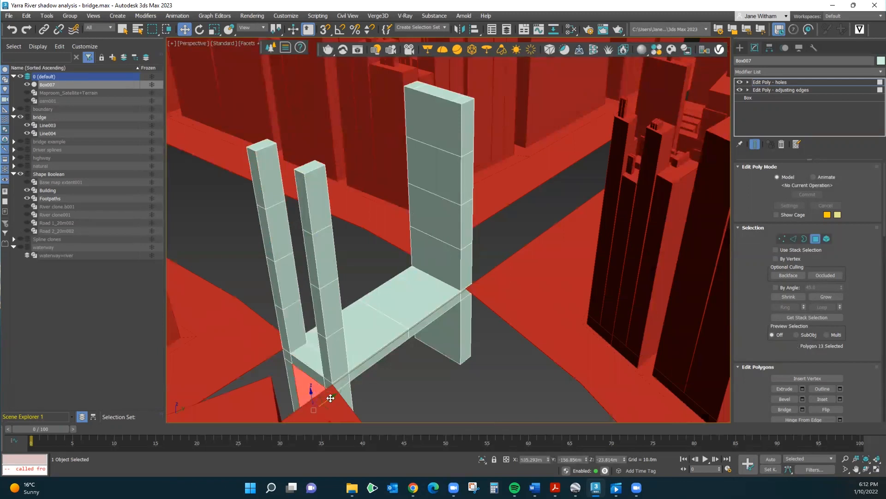
pyautogui.press('Delete')
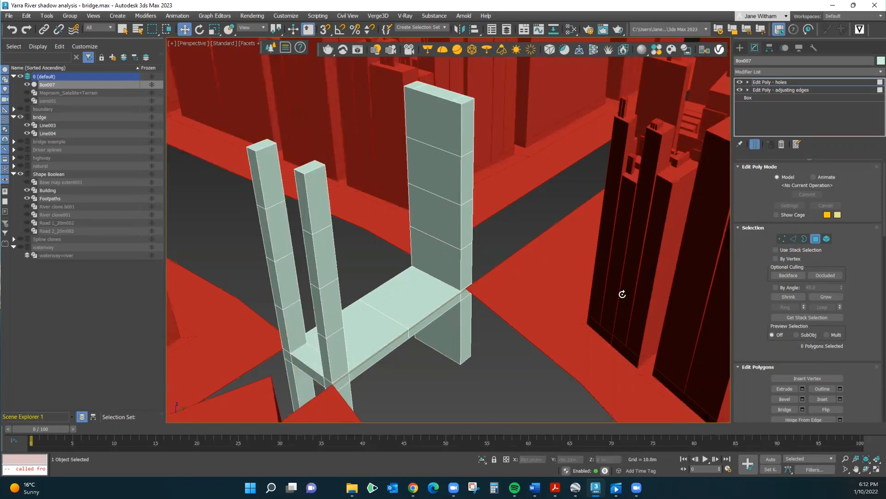
# Cut through the wide outer polygons of the opposite tower's top two segments
pyautogui.moveTo(532, 239); pyautogui.dragTo(517, 170)
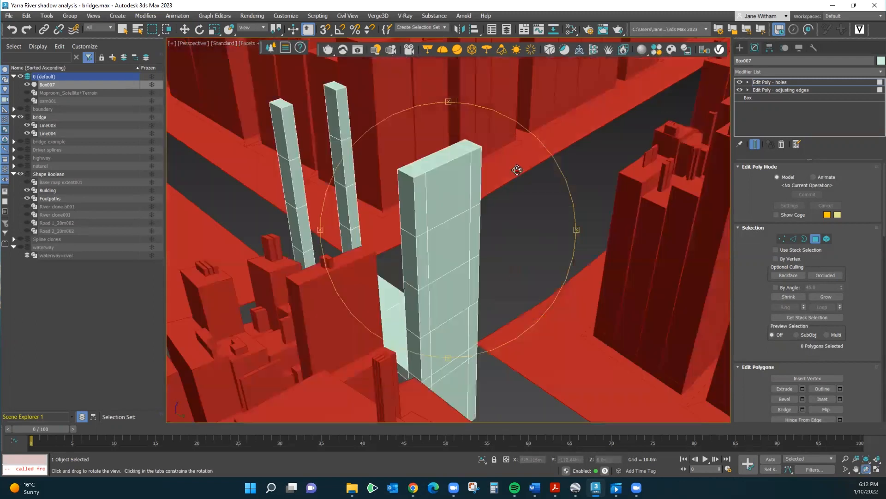
pyautogui.click(815, 240)
pyautogui.press('4')
pyautogui.click(444, 194)
pyautogui.moveTo(430, 174); pyautogui.dragTo(468, 258)
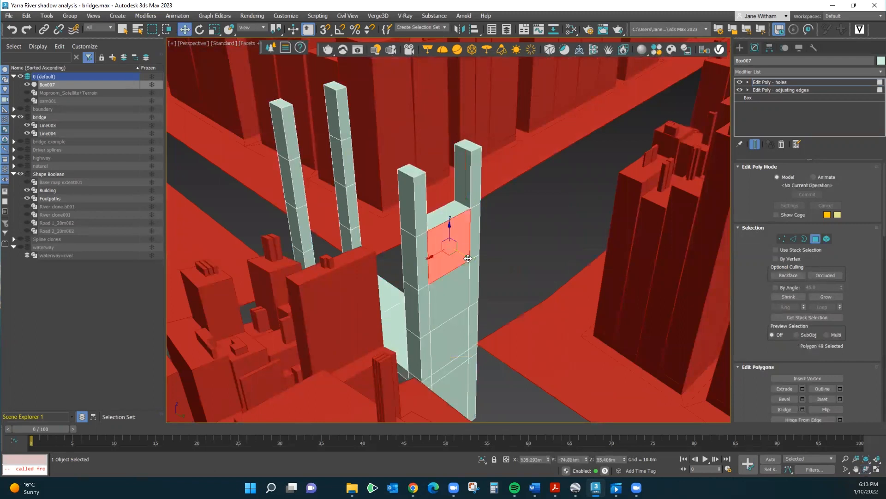
pyautogui.hotkey('ctrl', 'd')
# Extend that tower's opening through the remaining two segments above the deck and the segment below it
pyautogui.click(445, 297)
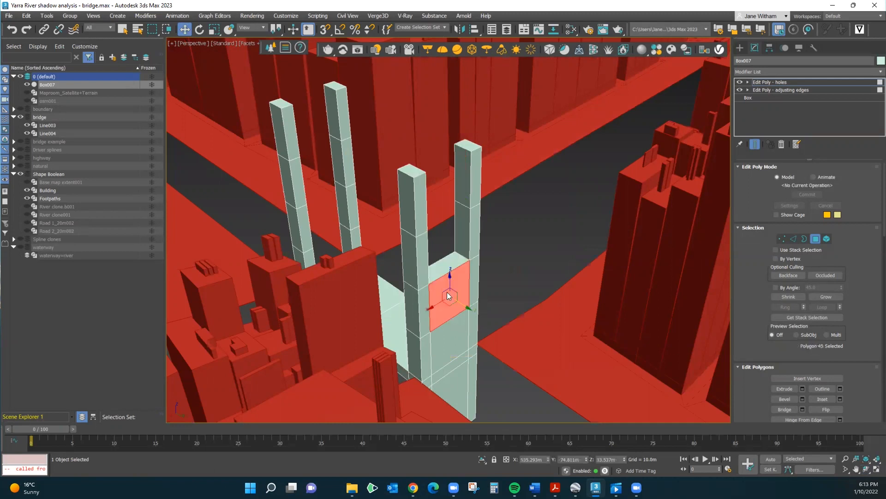
pyautogui.moveTo(447, 296); pyautogui.dragTo(455, 327)
pyautogui.click(470, 353)
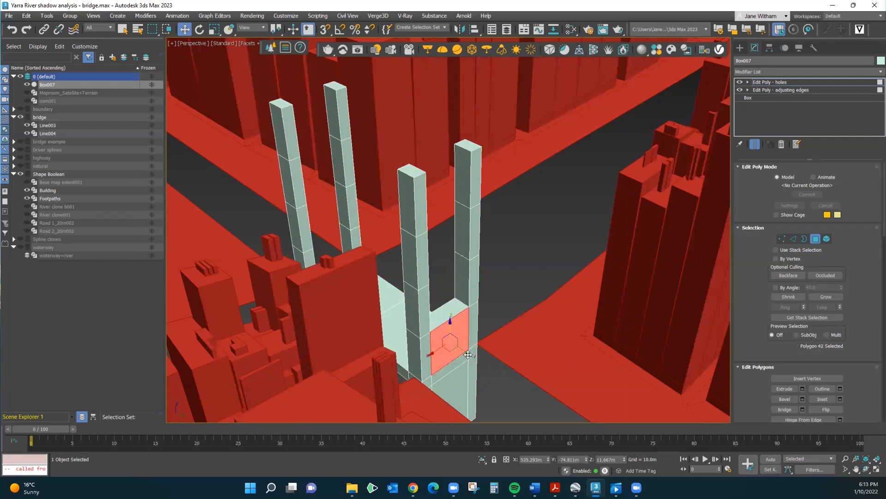
pyautogui.press('Delete')
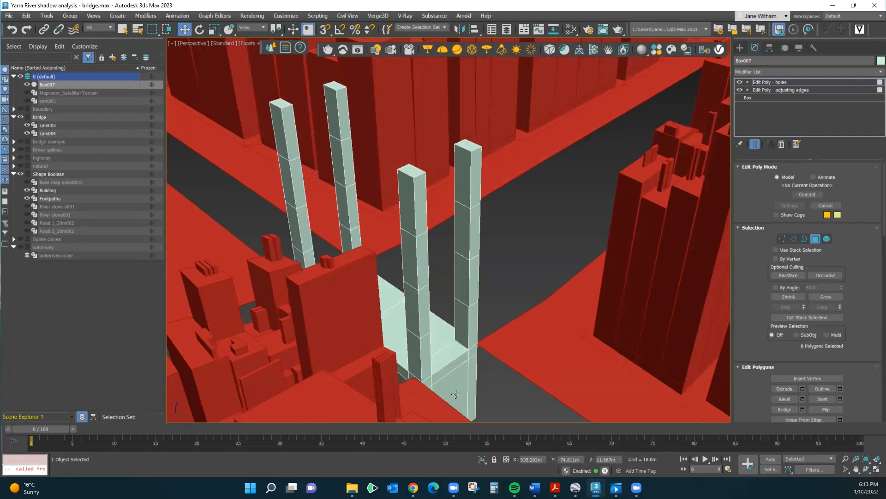
pyautogui.click(468, 420)
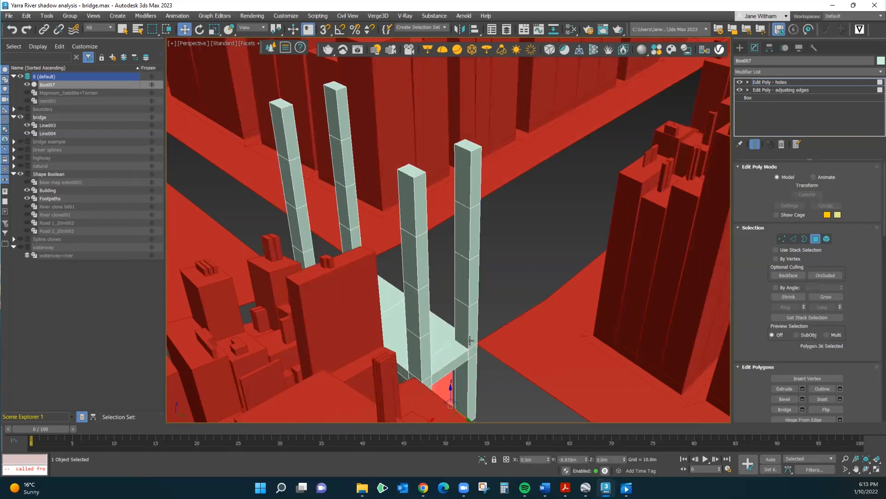
pyautogui.press('Delete')
pyautogui.click(865, 469)
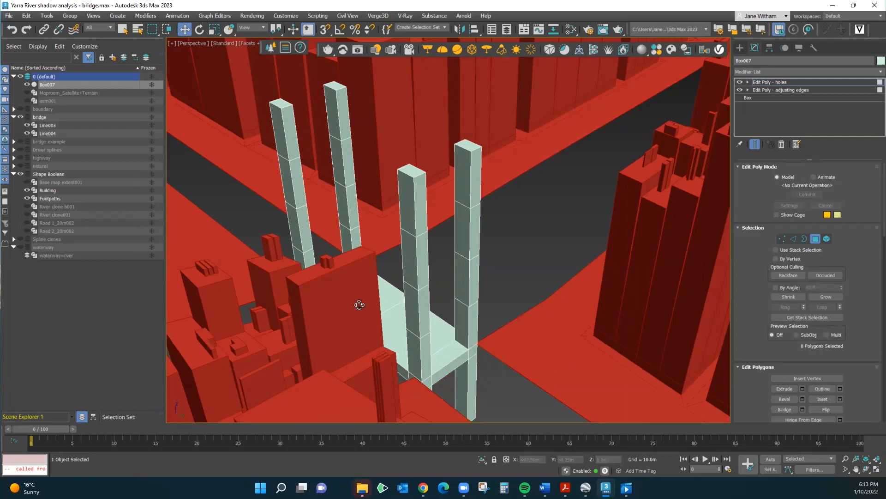
pyautogui.moveTo(319, 230); pyautogui.dragTo(430, 334)
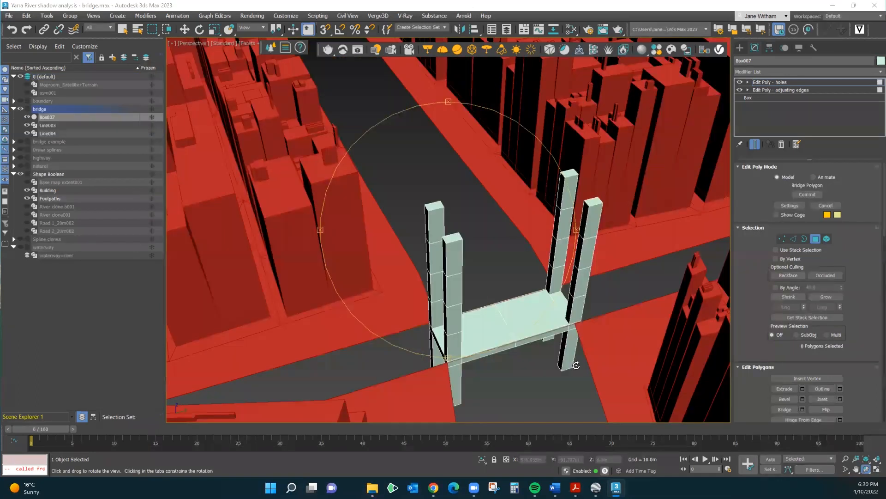
pyautogui.moveTo(449, 364)
pyautogui.mouseDown()
pyautogui.moveTo(439, 346)
pyautogui.moveTo(433, 353)
pyautogui.moveTo(457, 364)
pyautogui.moveTo(448, 349)
pyautogui.mouseUp()
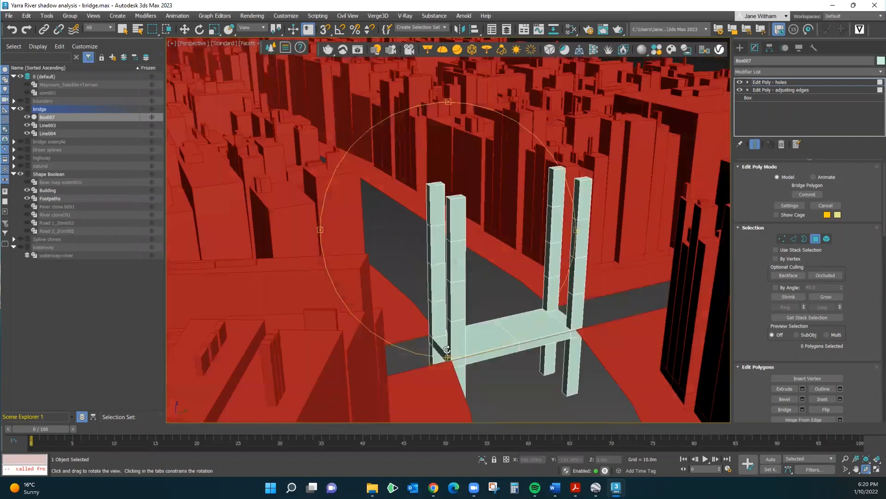
pyautogui.moveTo(598, 388); pyautogui.dragTo(564, 296)
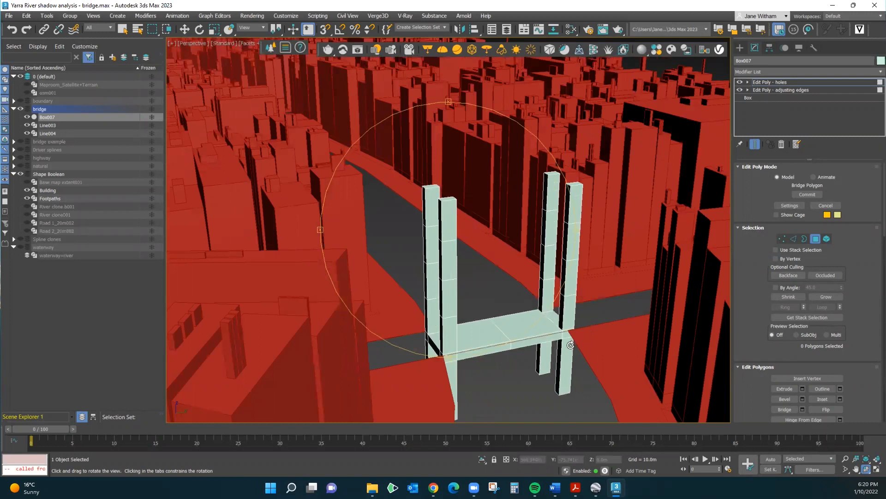
pyautogui.moveTo(589, 337); pyautogui.dragTo(510, 317)
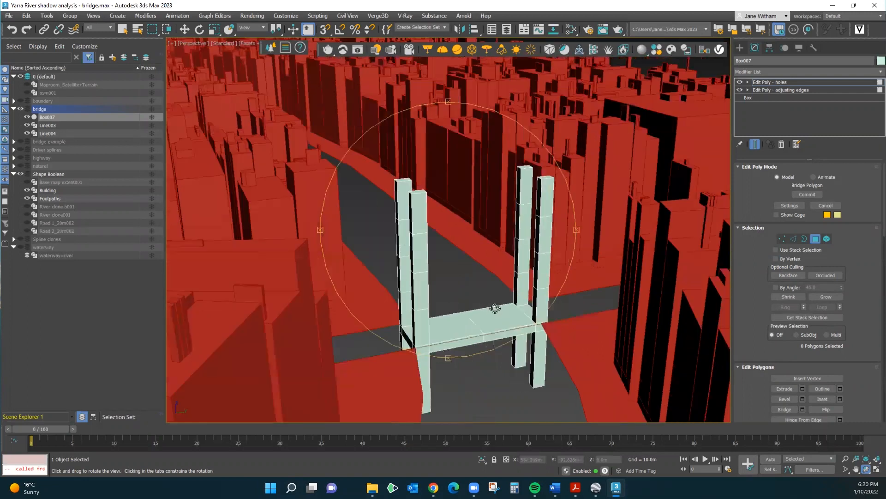
pyautogui.moveTo(576, 233)
pyautogui.mouseDown()
pyautogui.moveTo(553, 238)
pyautogui.moveTo(573, 237)
pyautogui.mouseUp()
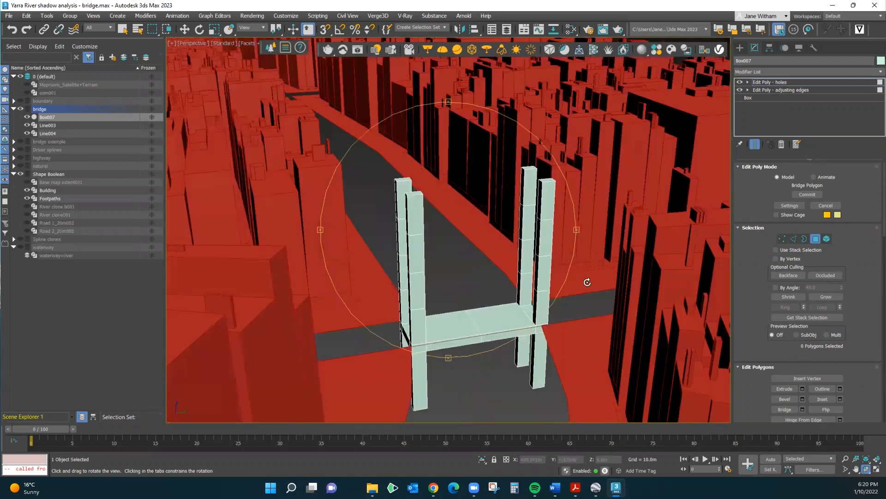
# Add another Edit Poly modifier to the bridge and rename it "Edit Poly - bridging elements"
pyautogui.click(870, 72)
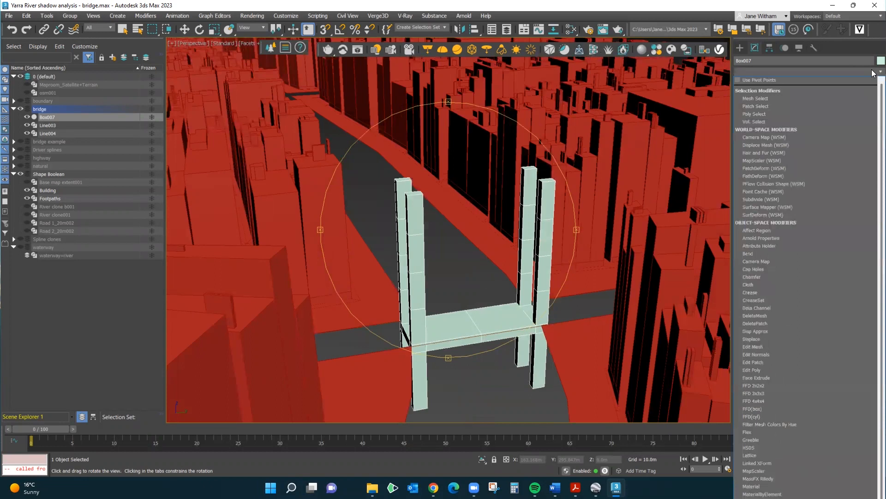
pyautogui.click(751, 370)
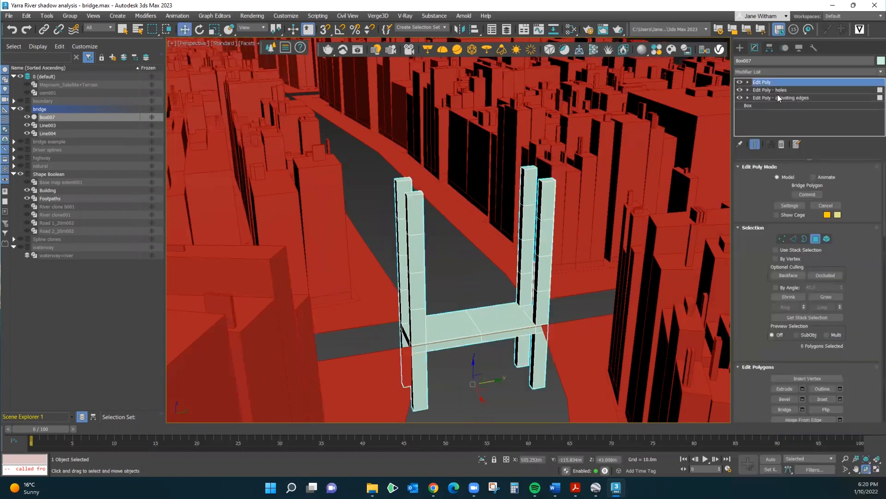
pyautogui.rightClick(766, 83)
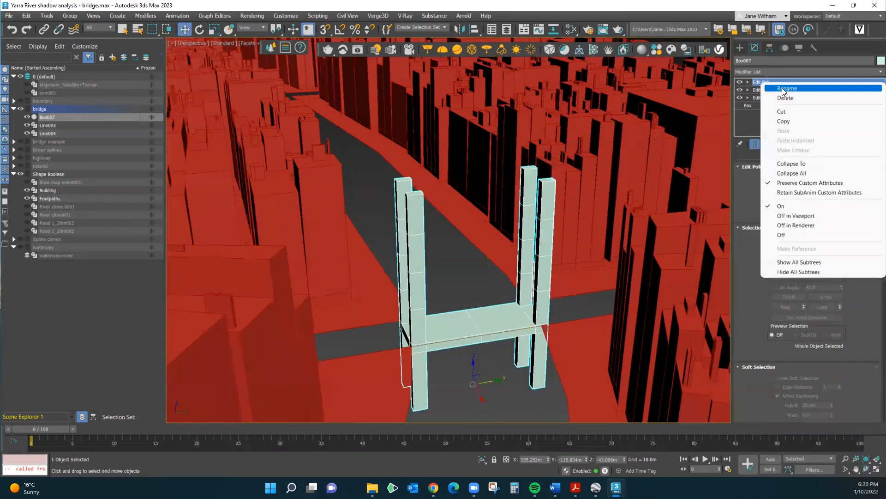
pyautogui.click(783, 88)
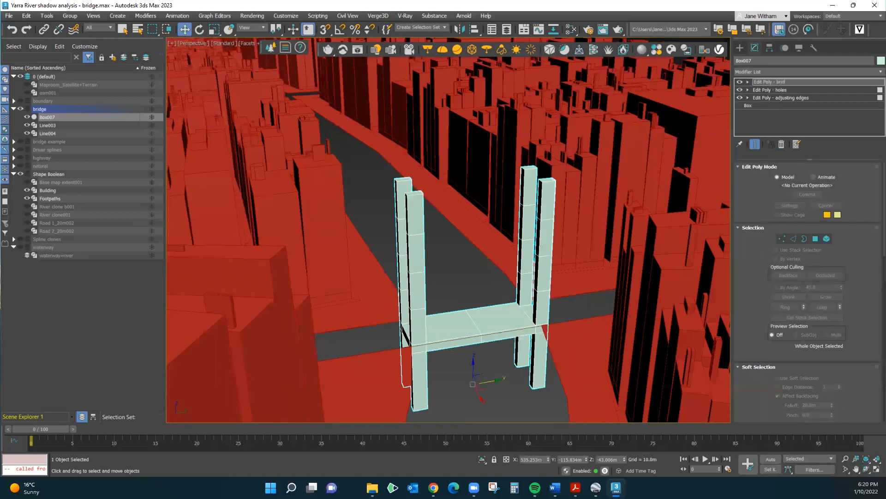
pyautogui.write('- bridging elements')
pyautogui.press('Return')
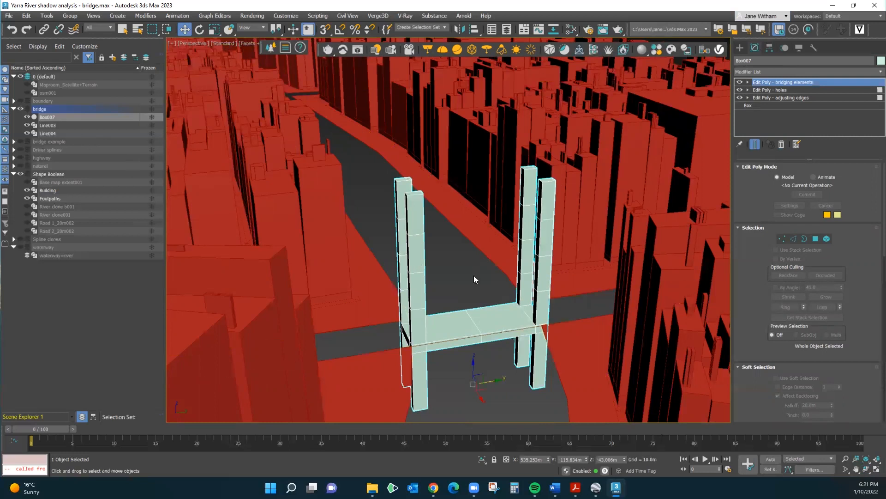
# Select the narrow inward-facing polygon of one front column, in the second segment above the deck
pyautogui.scroll(5, 472, 278)
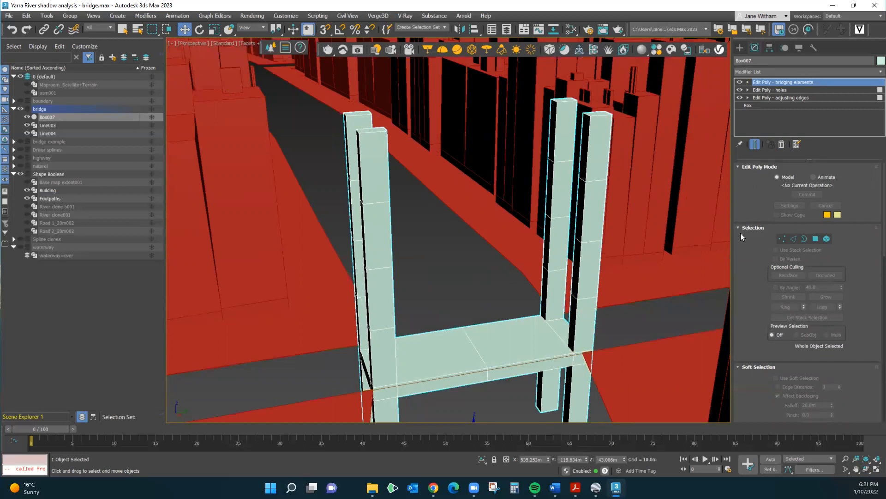
pyautogui.click(815, 239)
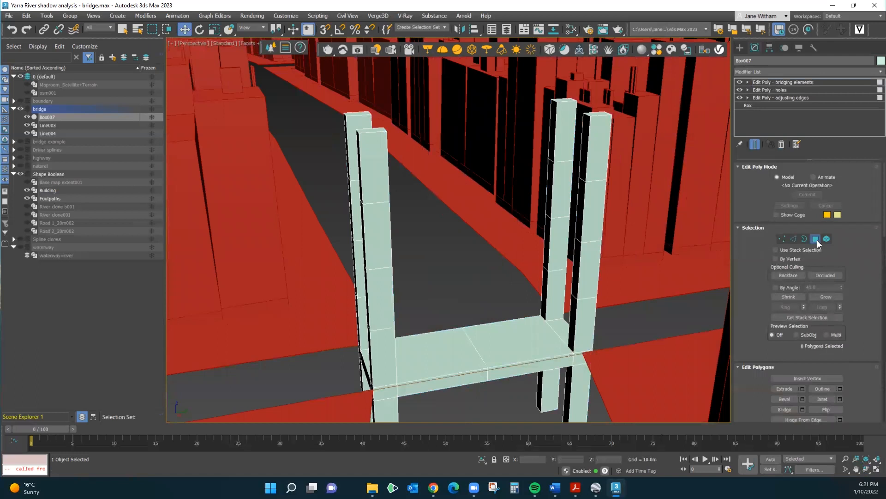
pyautogui.scroll(3, 580, 277)
pyautogui.click(573, 275)
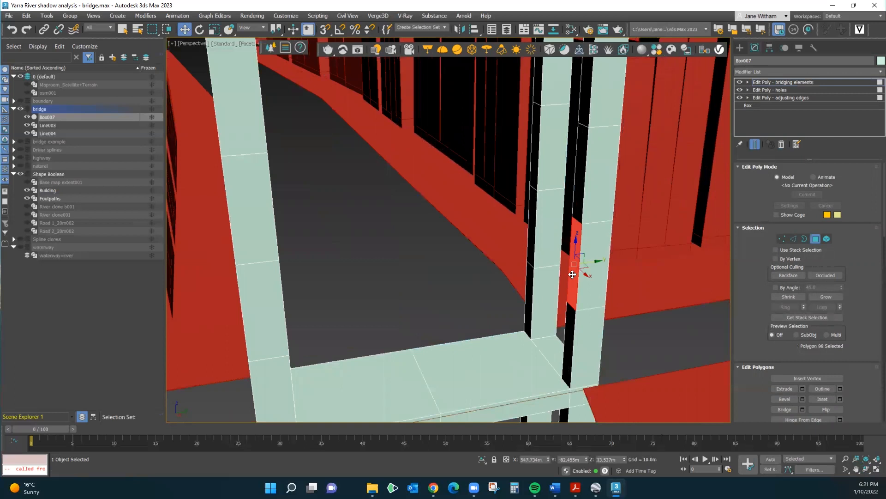
# Hide the Building and Footpaths objects to isolate the bridge
pyautogui.click(865, 470)
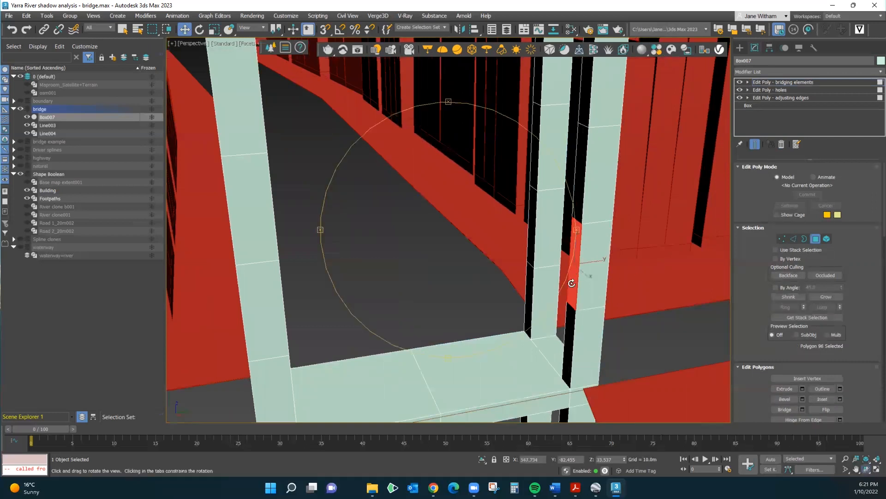
pyautogui.moveTo(578, 231); pyautogui.dragTo(561, 236)
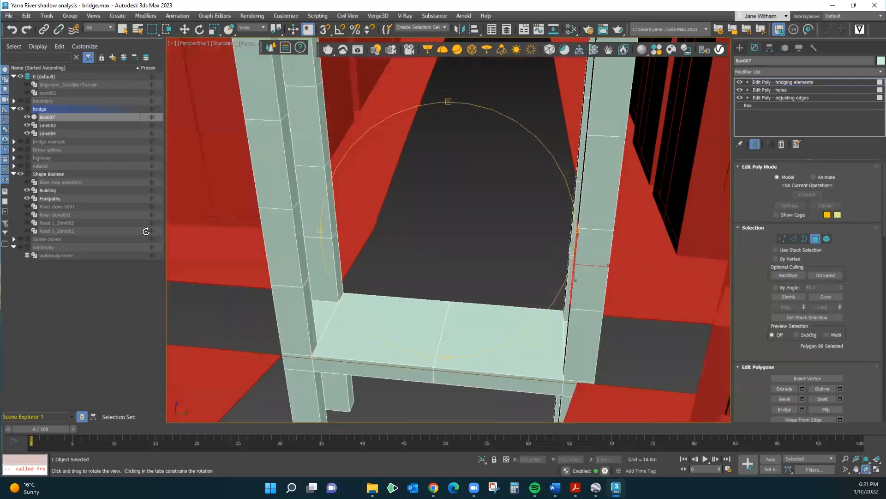
pyautogui.click(27, 191)
pyautogui.click(26, 198)
pyautogui.moveTo(566, 254)
pyautogui.mouseDown()
pyautogui.moveTo(558, 257)
pyautogui.moveTo(576, 258)
pyautogui.mouseUp()
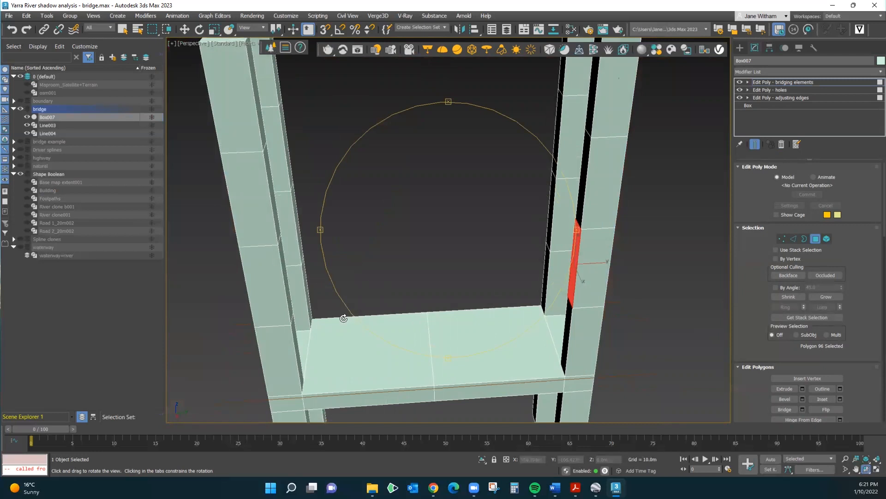
# Add the matching inward-facing polygon on the opposite front column to the selection
pyautogui.click(187, 30)
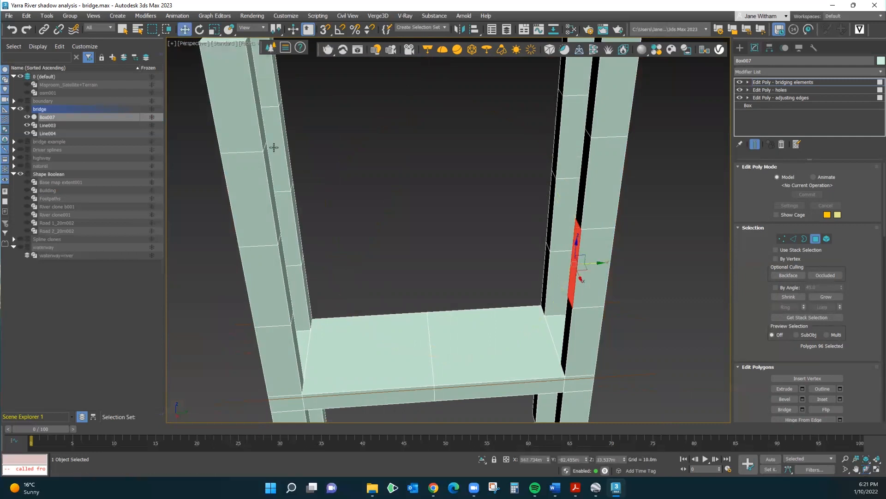
pyautogui.keyDown('ctrl'); pyautogui.click(286, 281); pyautogui.keyUp('ctrl')
pyautogui.hotkey('ctrl', 'z')
pyautogui.keyDown('ctrl'); pyautogui.click(287, 287); pyautogui.keyUp('ctrl')
pyautogui.hotkey('ctrl', 'z')
pyautogui.keyDown('ctrl'); pyautogui.click(287, 287); pyautogui.keyUp('ctrl')
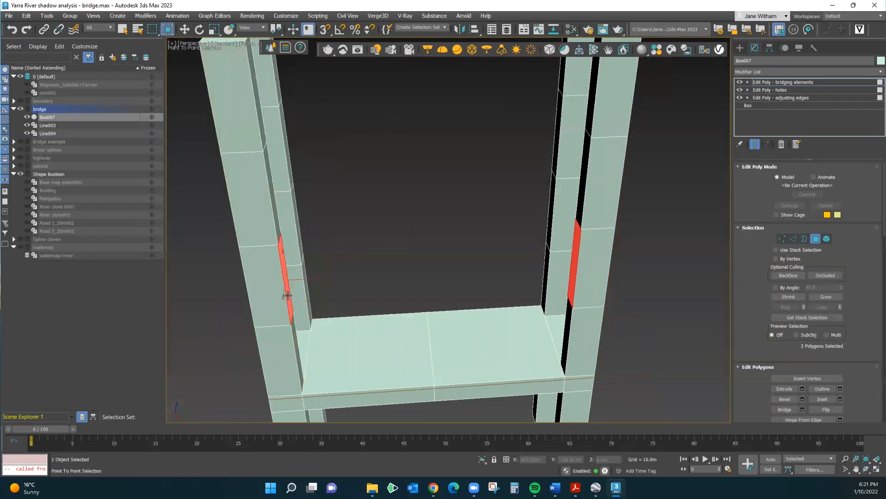
pyautogui.press('w')
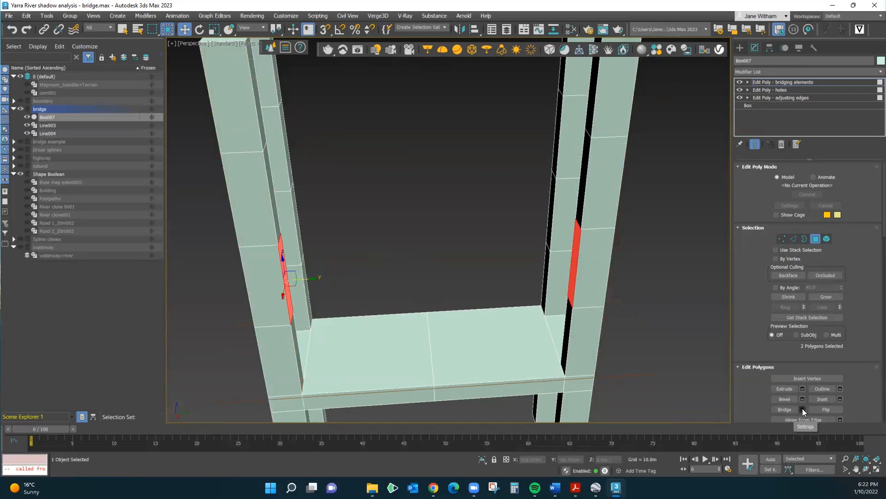
# Bridge the two selected polygons across the deck using 80 segments
pyautogui.scroll(-2, 746, 377)
pyautogui.scroll(-3, 746, 371)
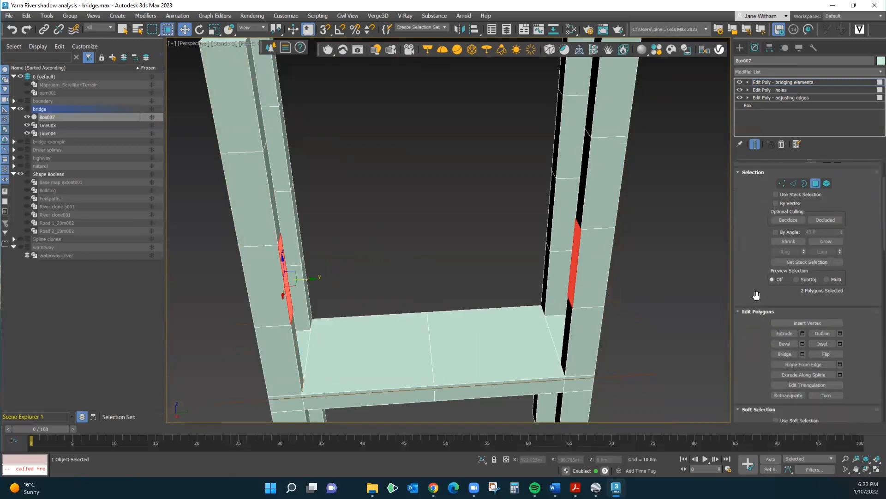
pyautogui.click(803, 353)
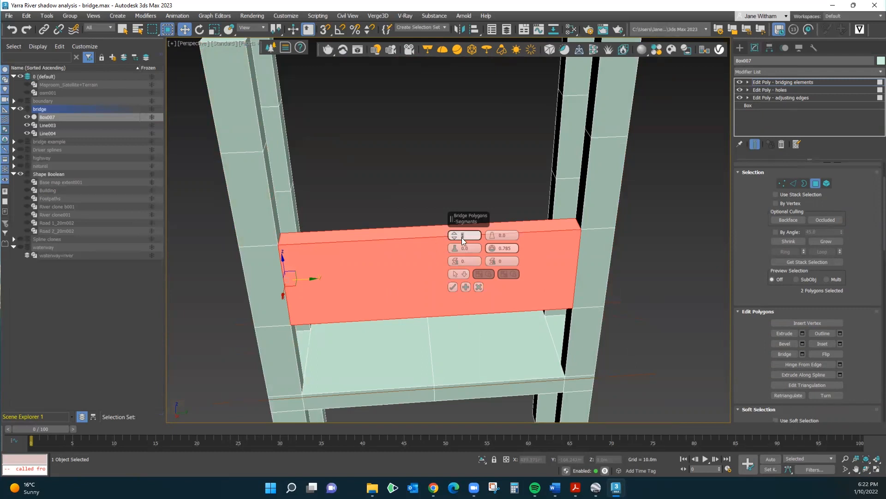
pyautogui.write('80')
pyautogui.press('Return')
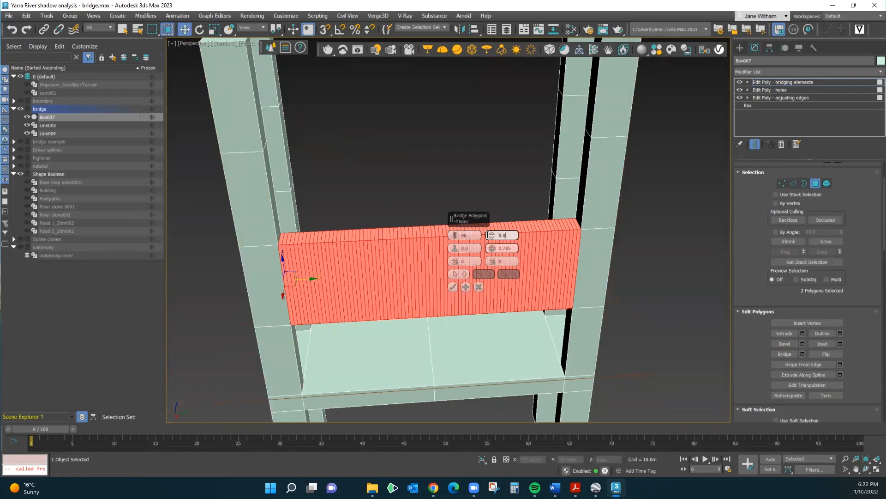
# Set the bridge's taper to -3.0, Twist 1 to 7 and Twist 2 to 9, and apply it
pyautogui.moveTo(491, 236)
pyautogui.mouseDown()
pyautogui.moveTo(489, 218)
pyautogui.moveTo(492, 235)
pyautogui.mouseUp()
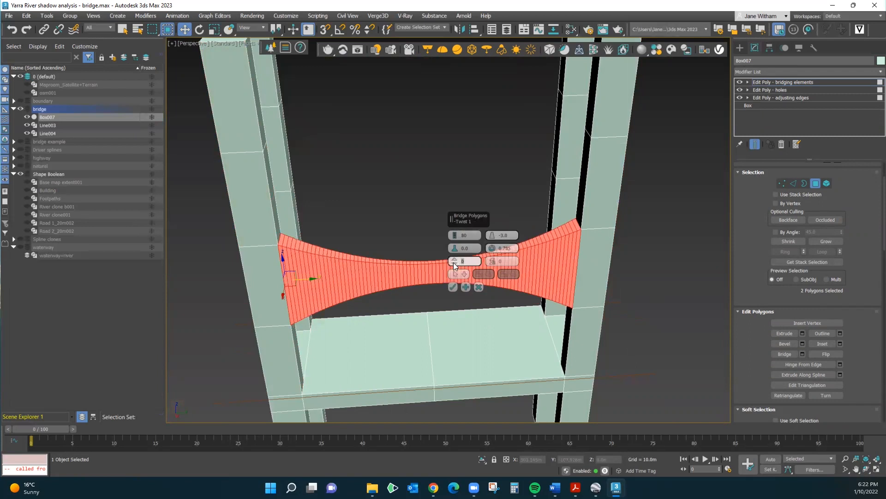
pyautogui.moveTo(457, 262); pyautogui.dragTo(452, 252)
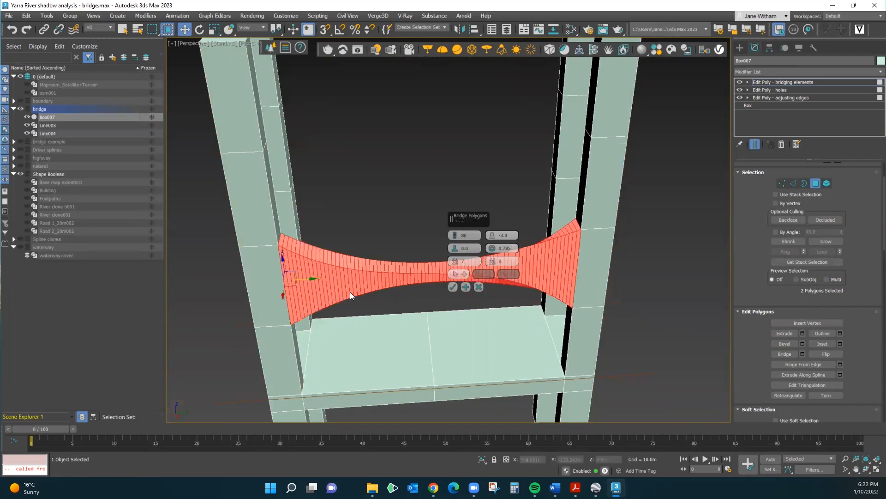
pyautogui.click(391, 213)
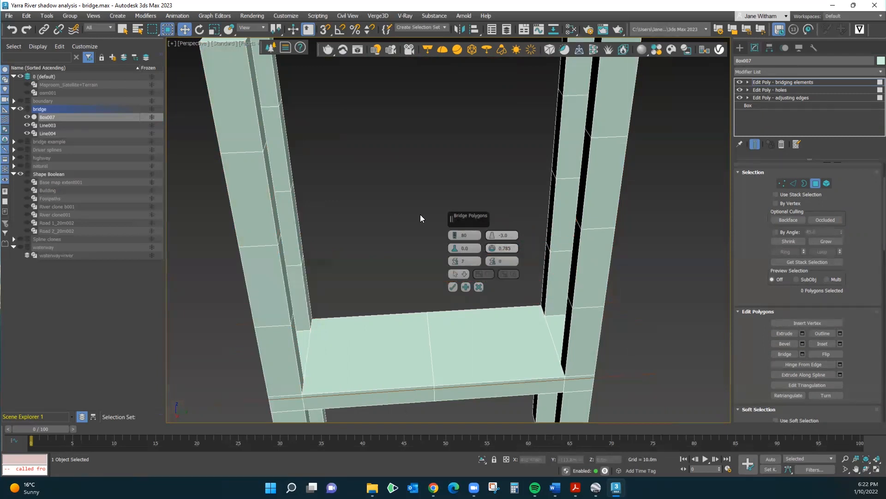
pyautogui.hotkey('ctrl', 'z')
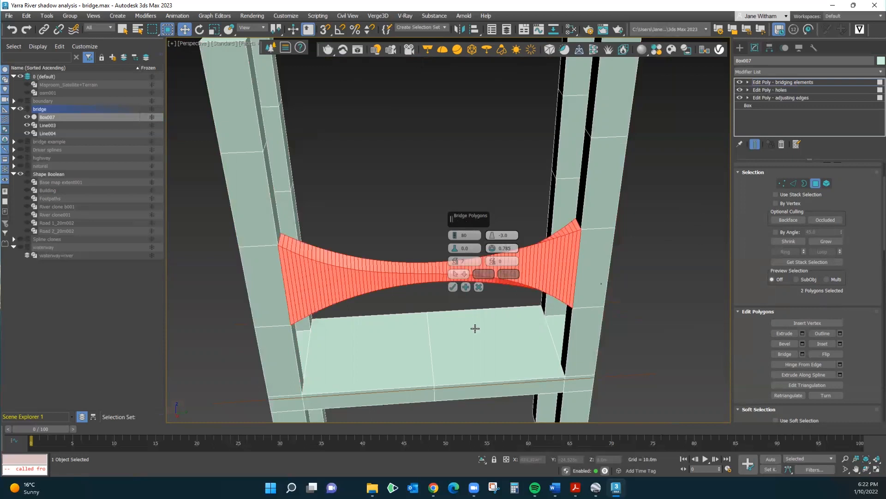
pyautogui.click(451, 287)
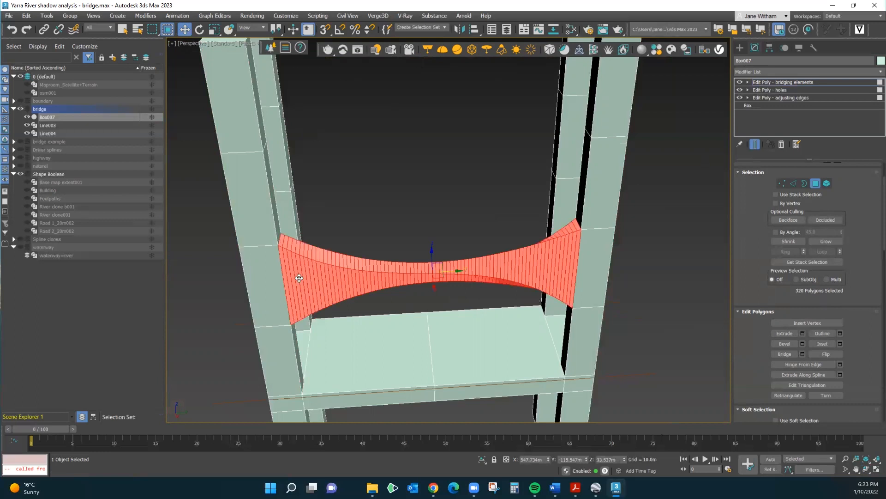
pyautogui.click(865, 469)
pyautogui.moveTo(453, 144); pyautogui.dragTo(451, 154)
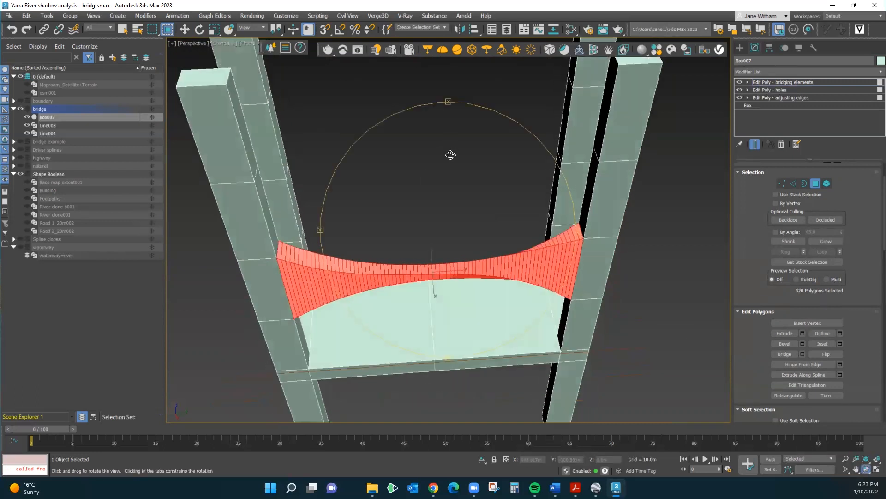
# Select the opposing inward-facing polygons on the two rear columns, one level above the deck, in polygon mode
pyautogui.click(815, 184)
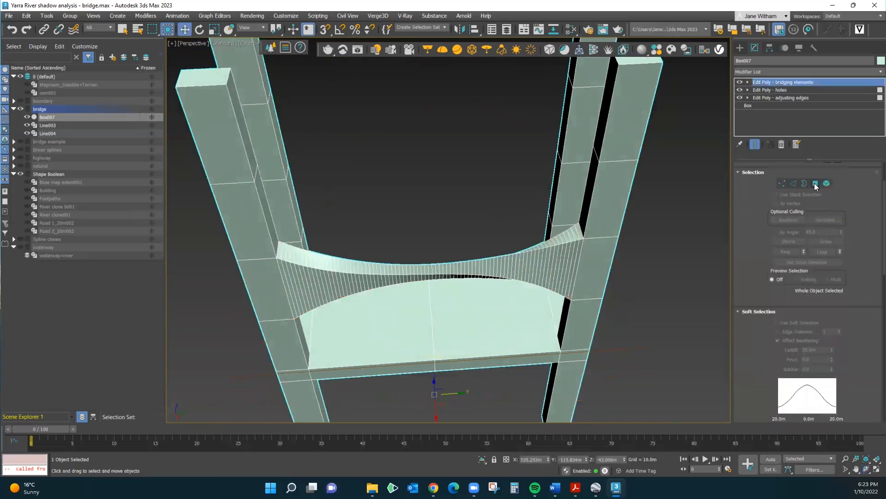
pyautogui.click(815, 184)
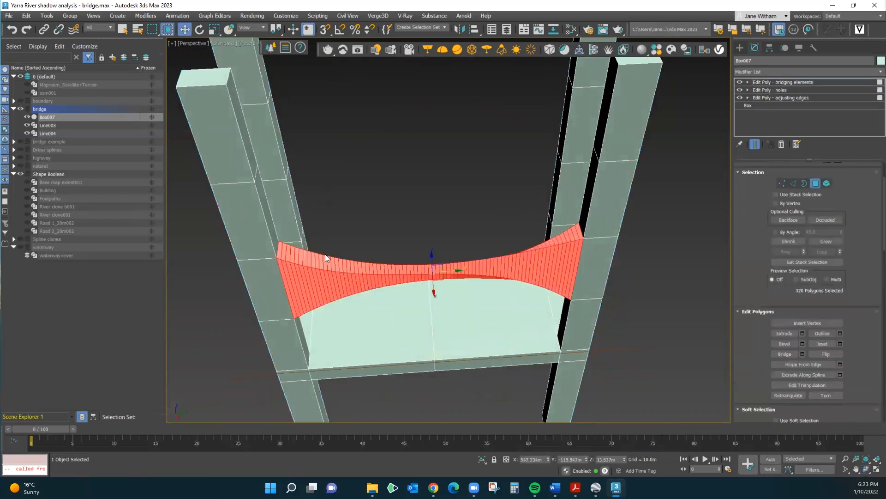
pyautogui.click(553, 189)
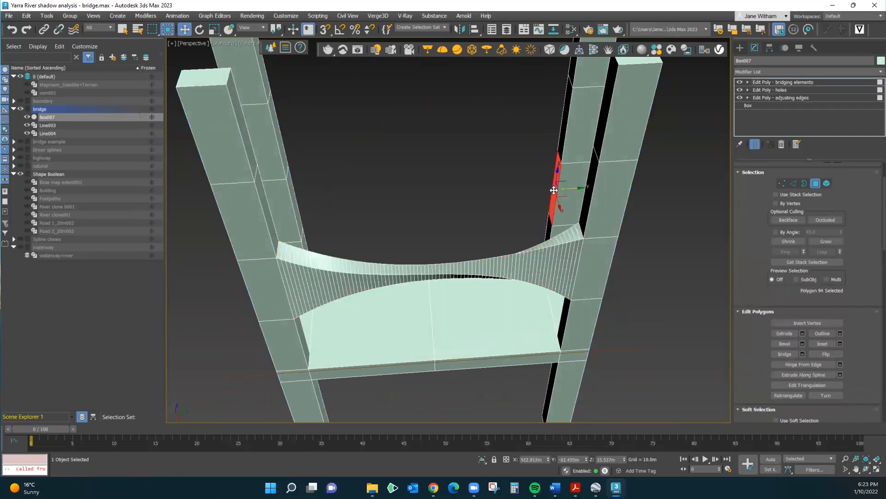
pyautogui.keyDown('ctrl'); pyautogui.click(294, 201); pyautogui.keyUp('ctrl')
pyautogui.hotkey('ctrl', 'z')
pyautogui.press('w')
pyautogui.keyDown('ctrl'); pyautogui.click(293, 201); pyautogui.keyUp('ctrl')
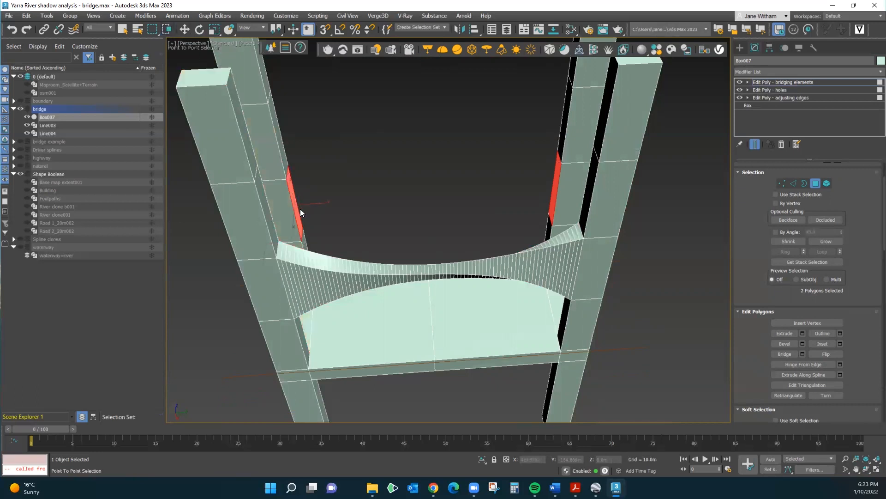
# Bridge the two rear column polygons using 80 segments, taper -3.0 and the same twist values as the front element
pyautogui.press('w')
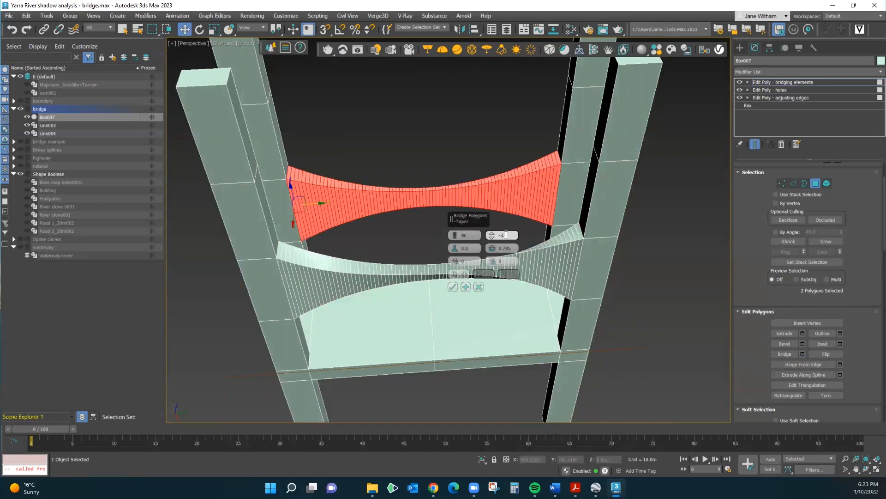
pyautogui.moveTo(455, 264); pyautogui.dragTo(455, 251)
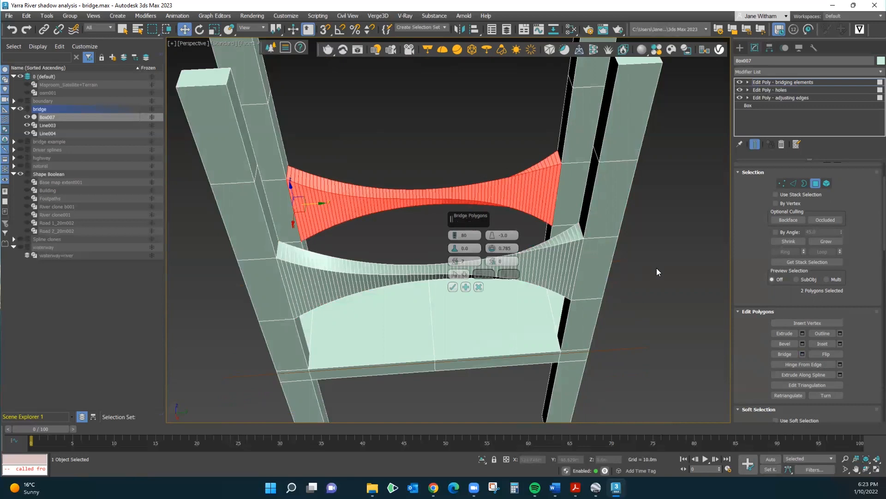
pyautogui.click(453, 286)
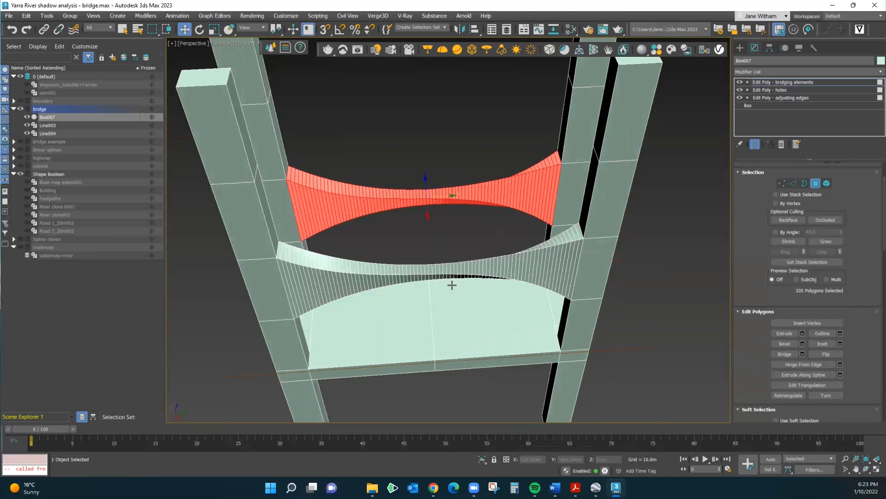
pyautogui.click(658, 281)
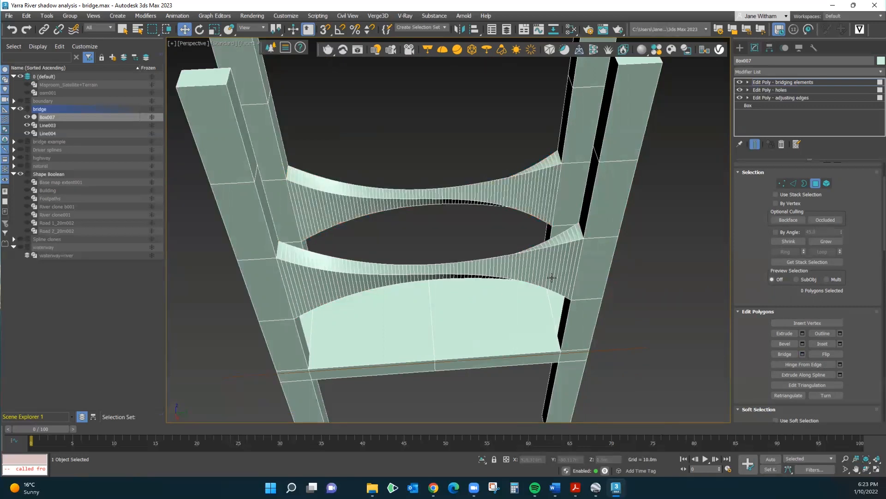
pyautogui.scroll(-3, 551, 276)
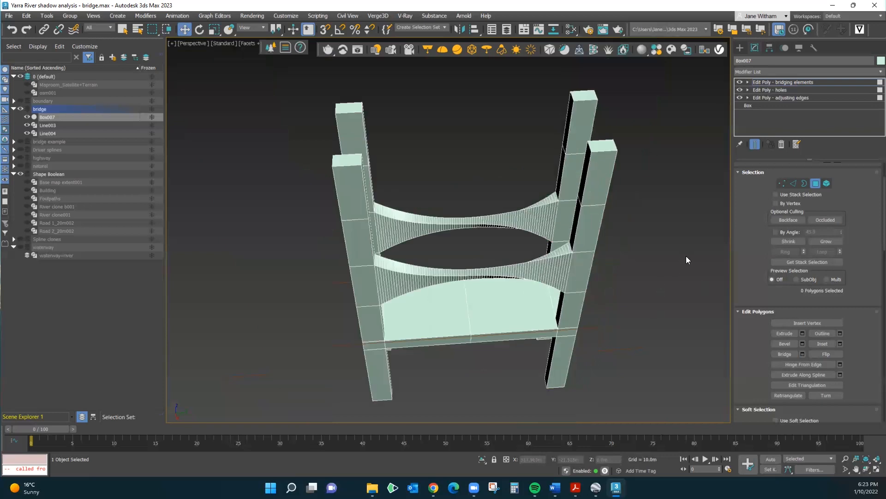
pyautogui.click(582, 185)
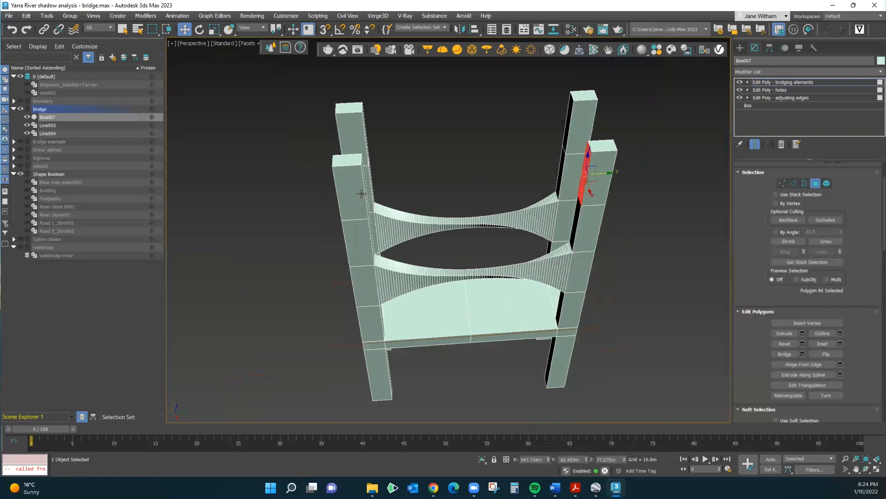
pyautogui.click(637, 236)
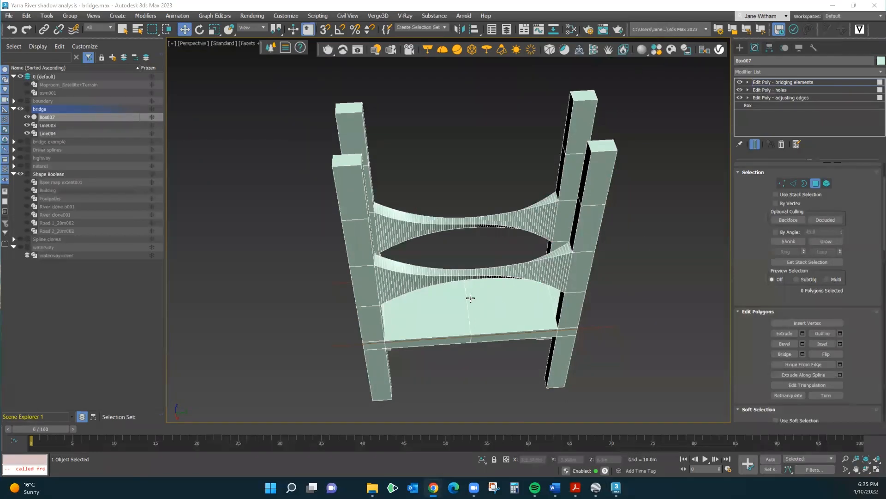
# Unhide the Footpaths and Building objects to show the bridge within the city
pyautogui.click(26, 198)
pyautogui.click(26, 190)
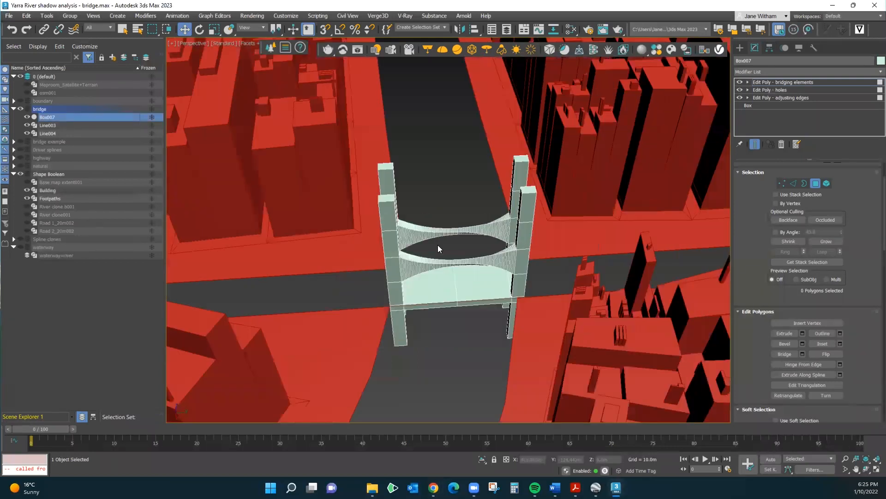
pyautogui.scroll(-5, 437, 244)
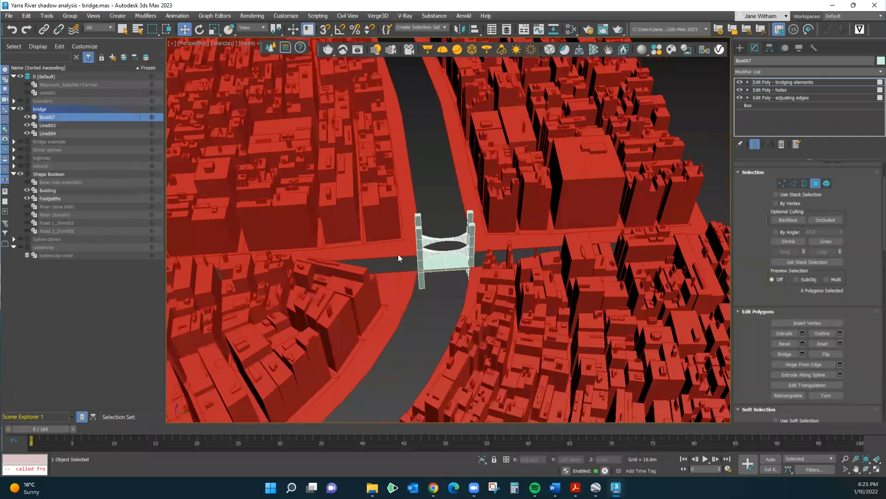
pyautogui.scroll(1, 415, 252)
pyautogui.scroll(5, 438, 252)
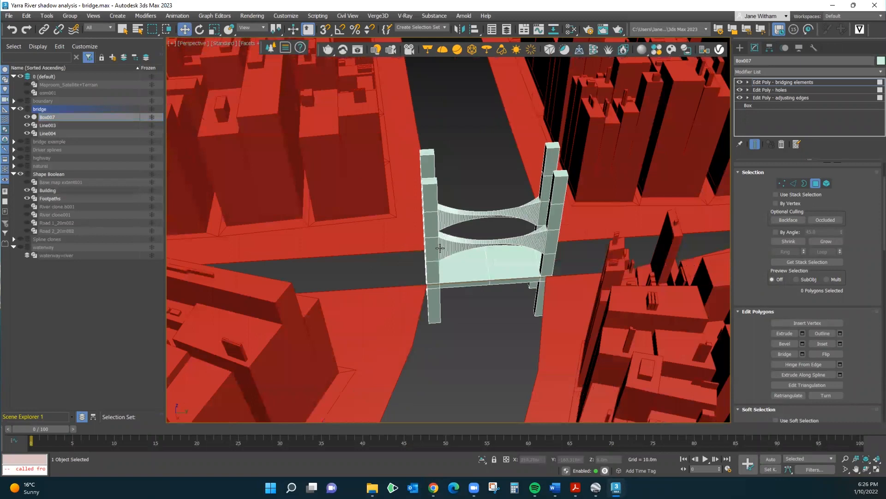
# Leave polygon editing on the bridge box and add a TurboSmooth modifier on top of its stack
pyautogui.click(473, 269)
pyautogui.click(486, 290)
pyautogui.click(816, 184)
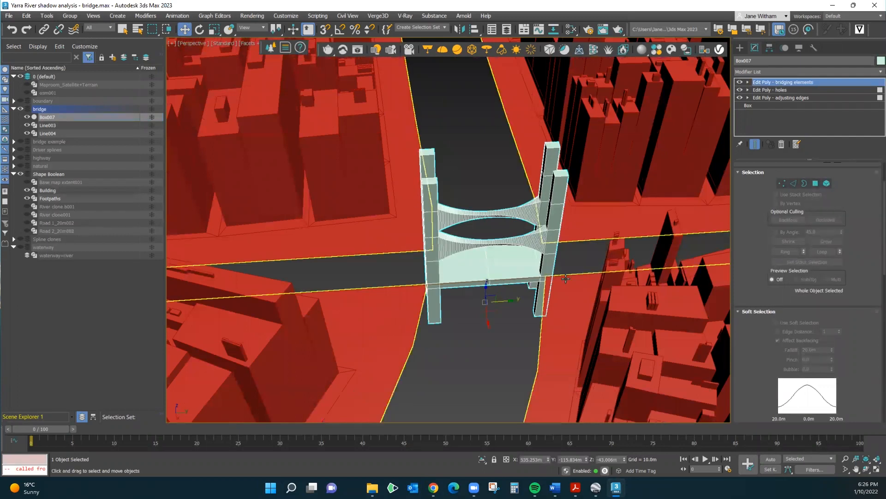
pyautogui.click(873, 73)
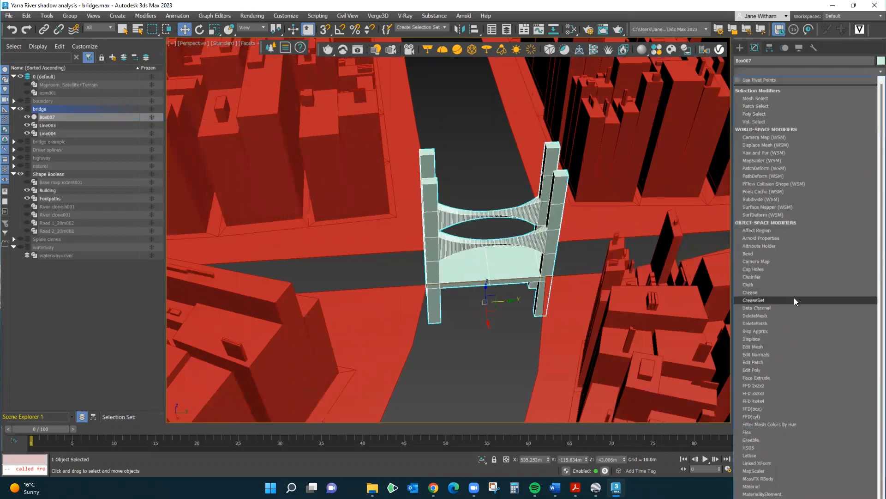
pyautogui.scroll(-3, 805, 404)
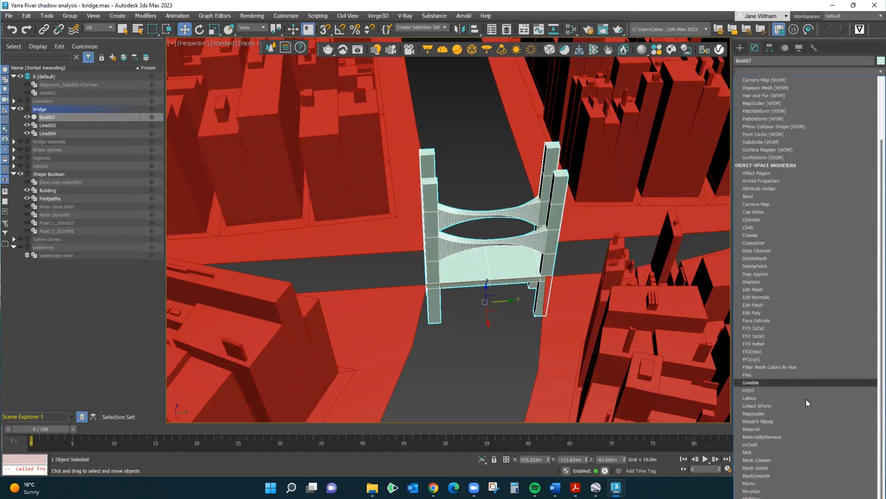
pyautogui.scroll(-3, 795, 397)
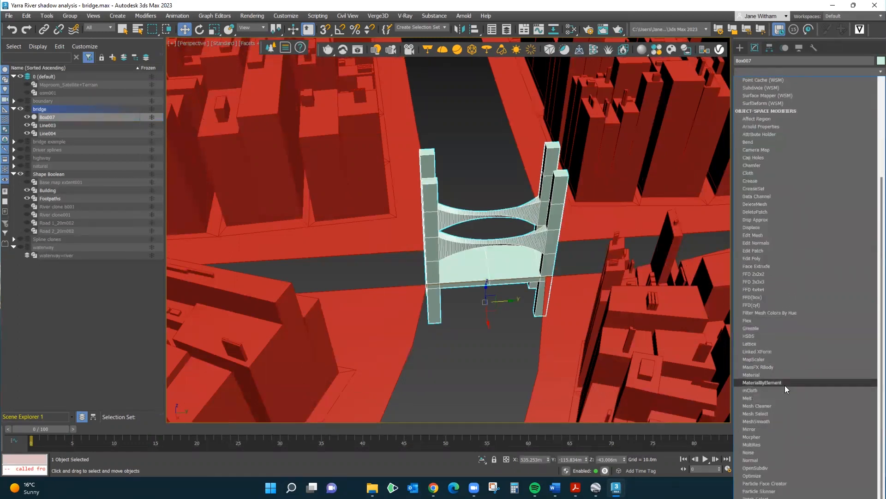
pyautogui.scroll(-1, 786, 432)
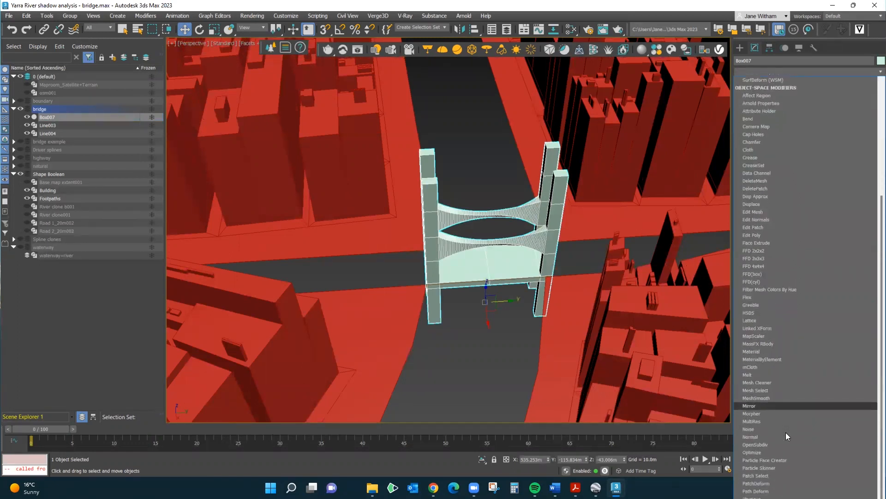
pyautogui.scroll(-3, 786, 432)
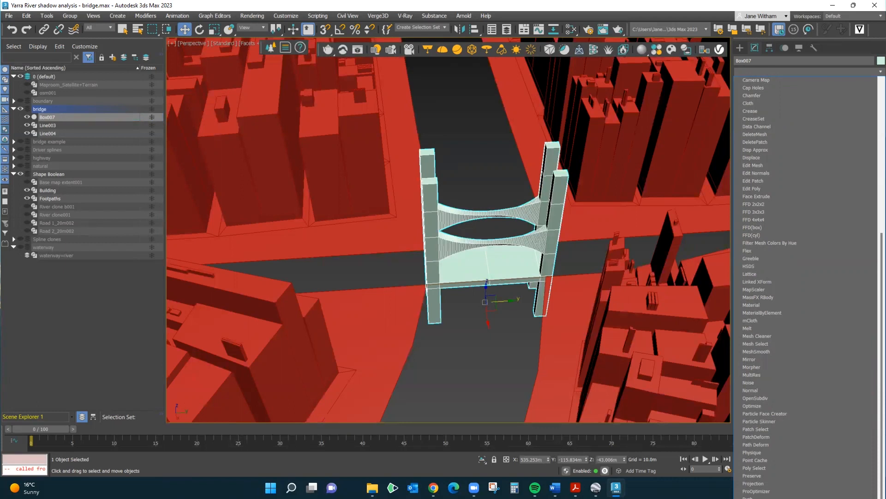
pyautogui.press('Return')
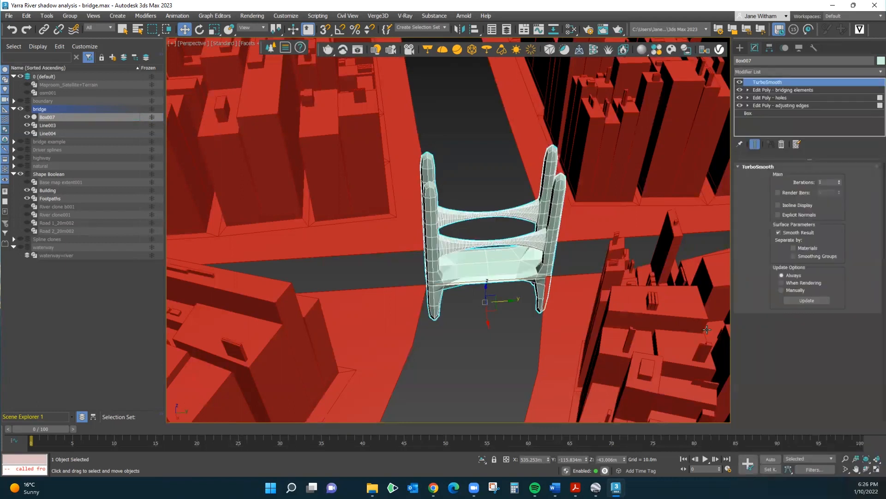
# Try TurboSmooth iterations up to 4 on the bridge, and settle on 2
pyautogui.scroll(3, 469, 219)
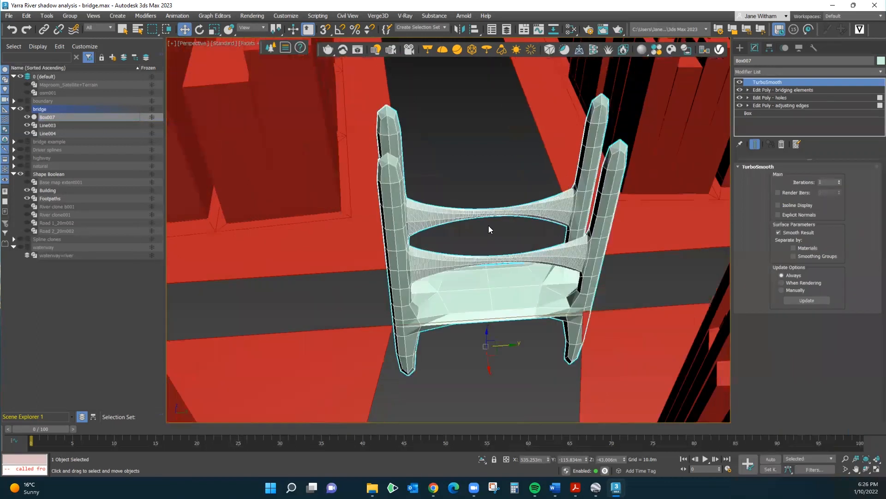
pyautogui.hotkey('ctrl', 'r')
pyautogui.moveTo(458, 359)
pyautogui.mouseDown()
pyautogui.moveTo(461, 337)
pyautogui.moveTo(494, 332)
pyautogui.moveTo(453, 359)
pyautogui.moveTo(443, 354)
pyautogui.moveTo(586, 396)
pyautogui.mouseUp()
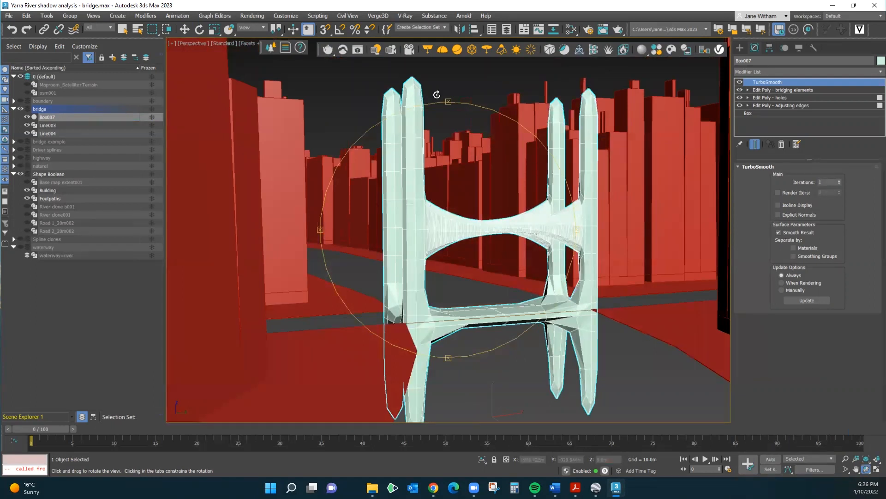
pyautogui.moveTo(447, 98); pyautogui.dragTo(442, 113)
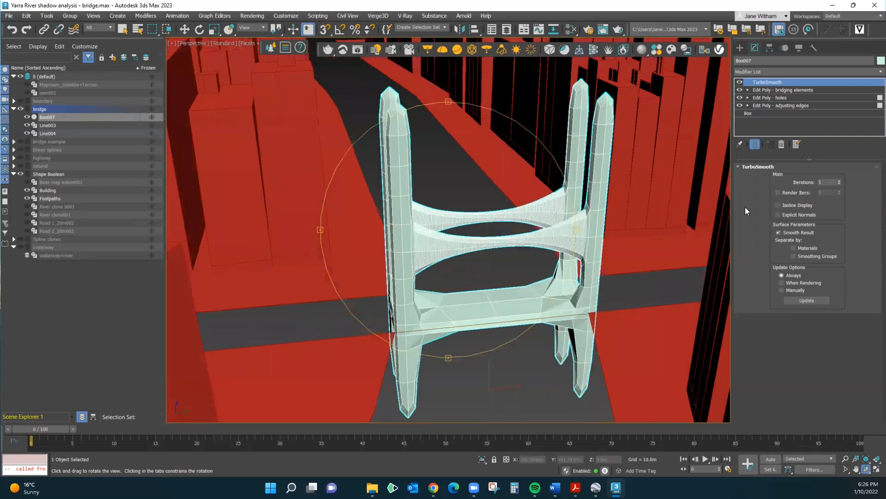
pyautogui.doubleClick(824, 182)
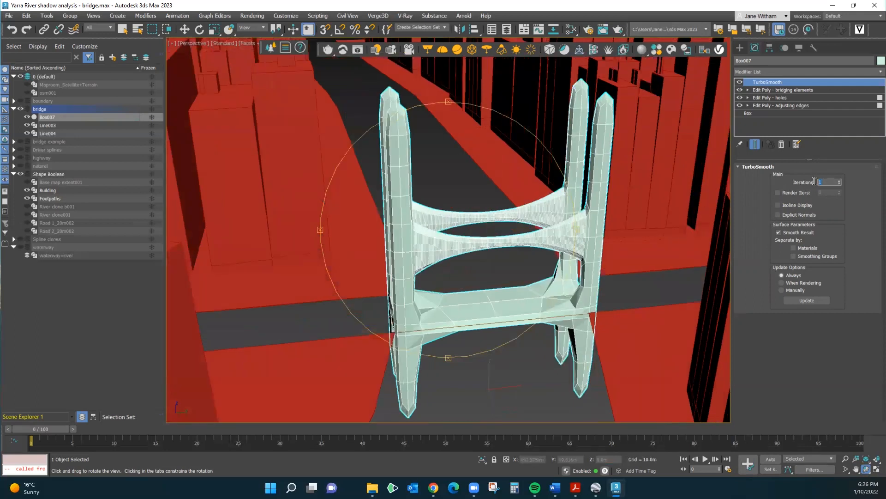
pyautogui.click(839, 181)
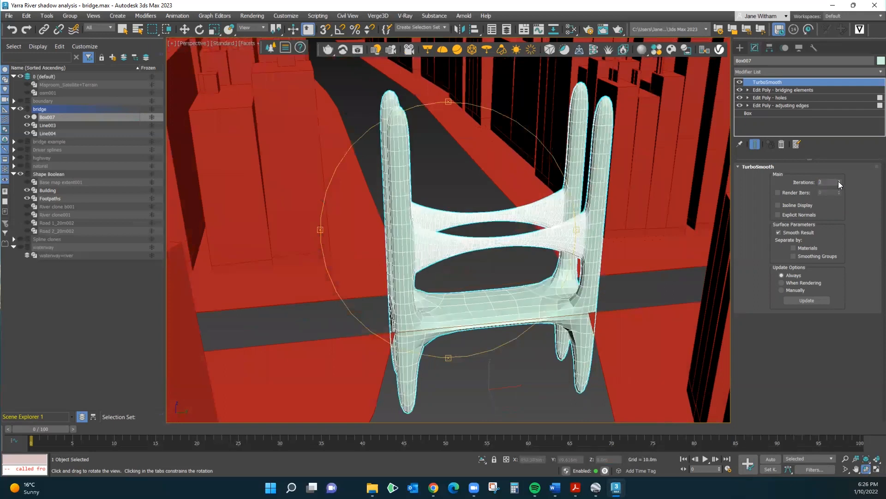
pyautogui.click(839, 180)
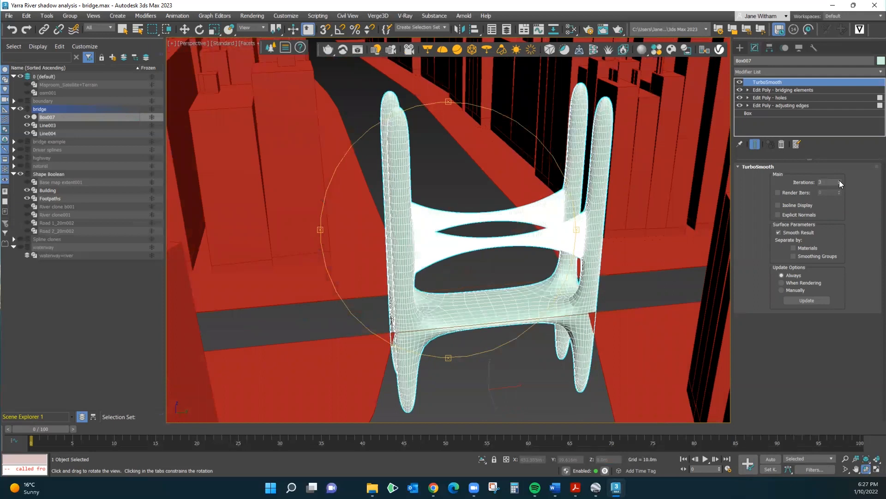
pyautogui.click(840, 180)
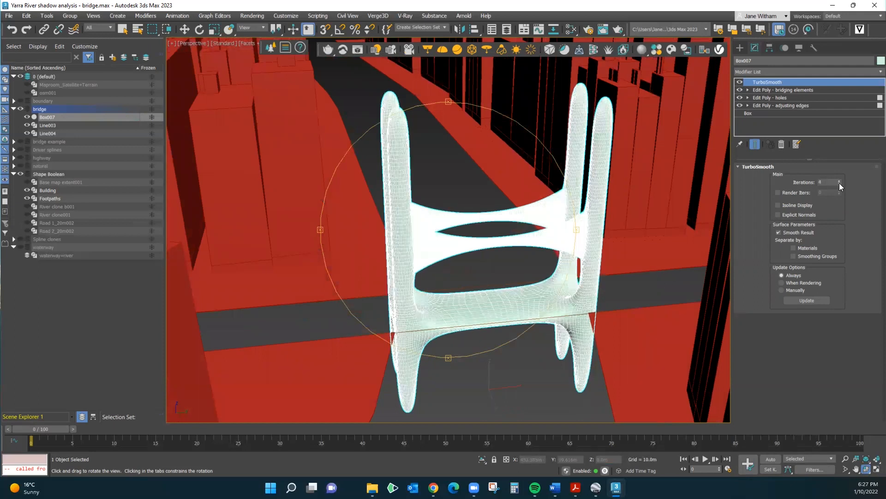
pyautogui.click(839, 183)
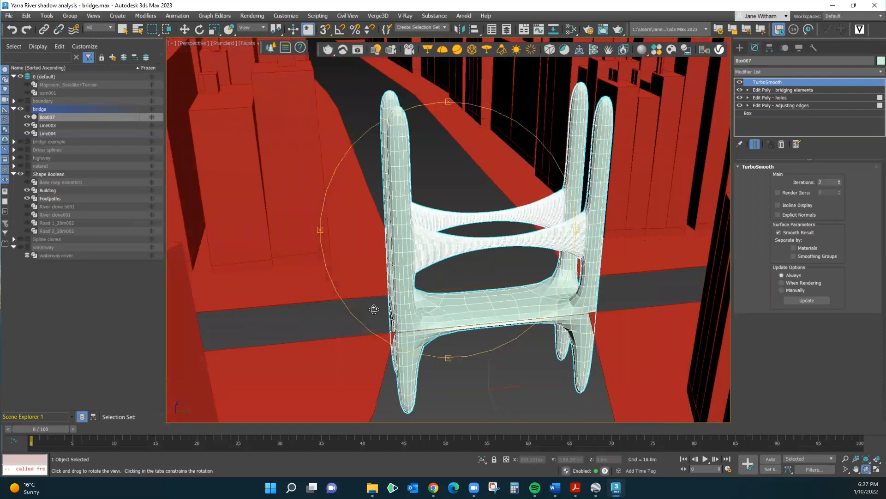
# Examine the smoothed bridge from several angles and distances against the river and surrounding buildings
pyautogui.scroll(-3, 353, 300)
pyautogui.scroll(-2, 332, 291)
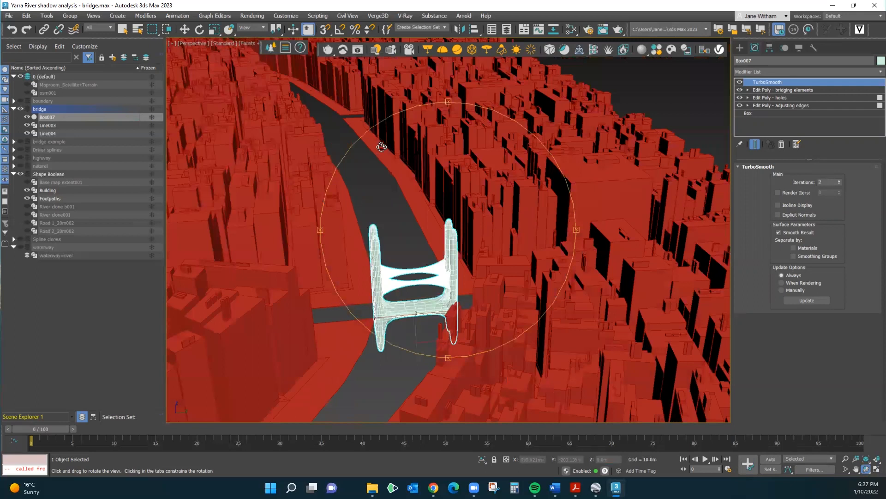
pyautogui.moveTo(440, 100); pyautogui.dragTo(474, 113)
pyautogui.scroll(3, 410, 328)
pyautogui.scroll(2, 400, 326)
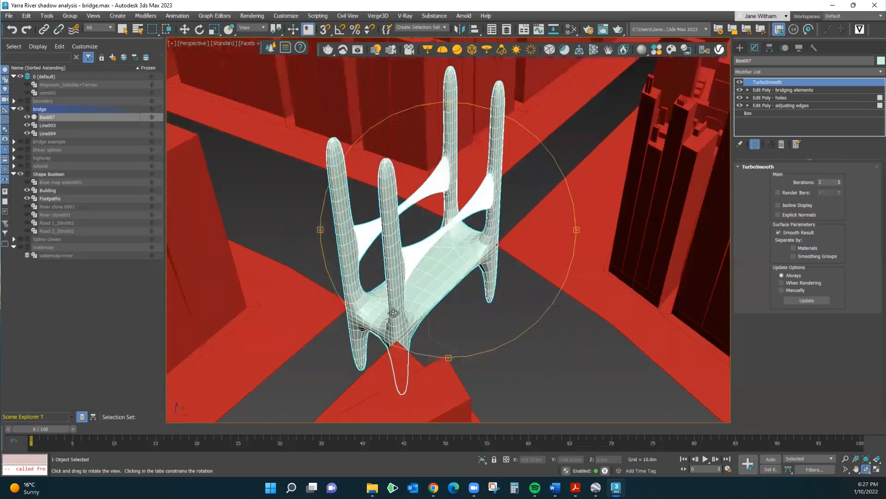
pyautogui.moveTo(572, 231)
pyautogui.mouseDown()
pyautogui.moveTo(499, 238)
pyautogui.moveTo(464, 206)
pyautogui.moveTo(518, 237)
pyautogui.moveTo(561, 229)
pyautogui.mouseUp()
pyautogui.scroll(-3, 362, 204)
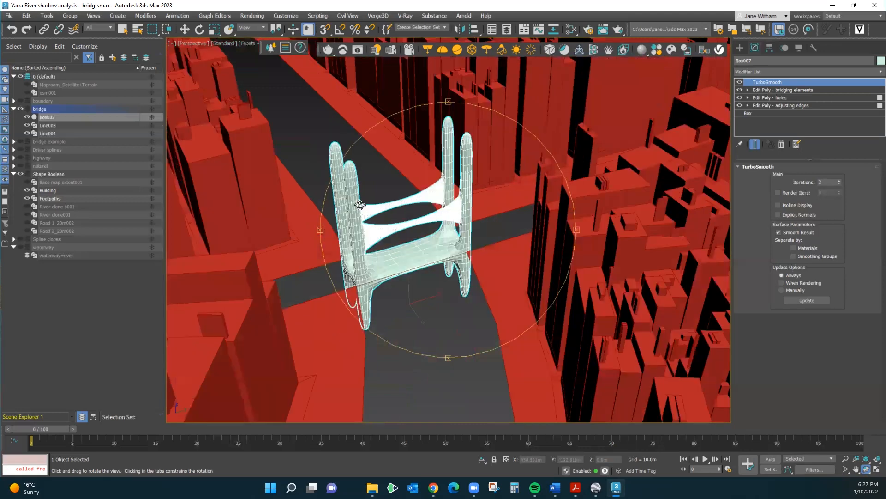